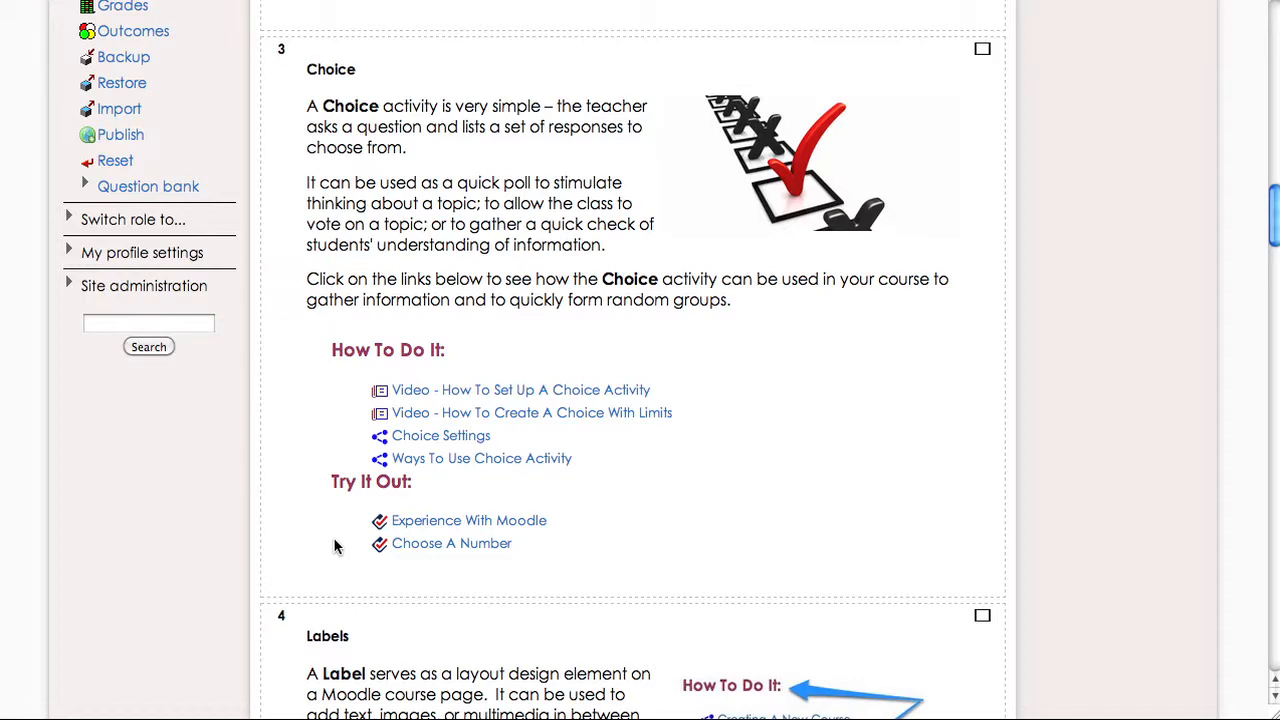
- Turn editing on for the course page
{"action": "scroll", "coordinate": [335, 546], "scroll_direction": "down", "scroll_amount": 8}
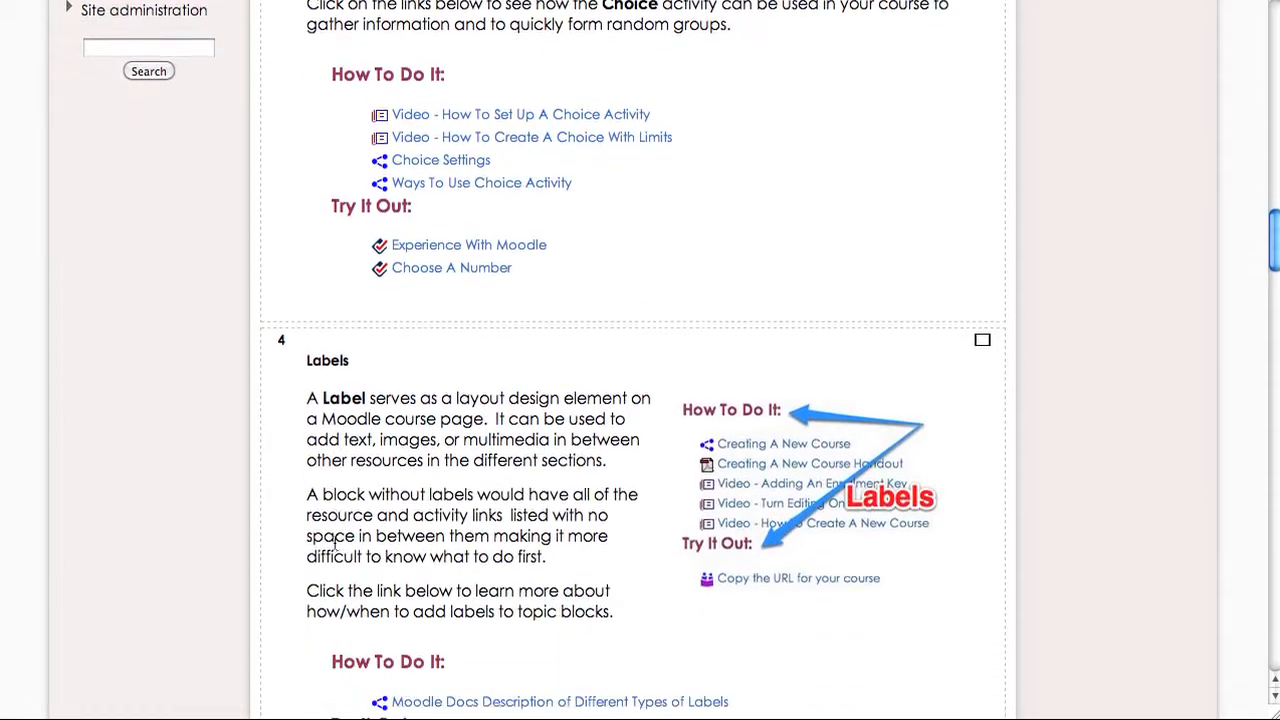
{"action": "scroll", "coordinate": [335, 546], "scroll_direction": "down", "scroll_amount": 1}
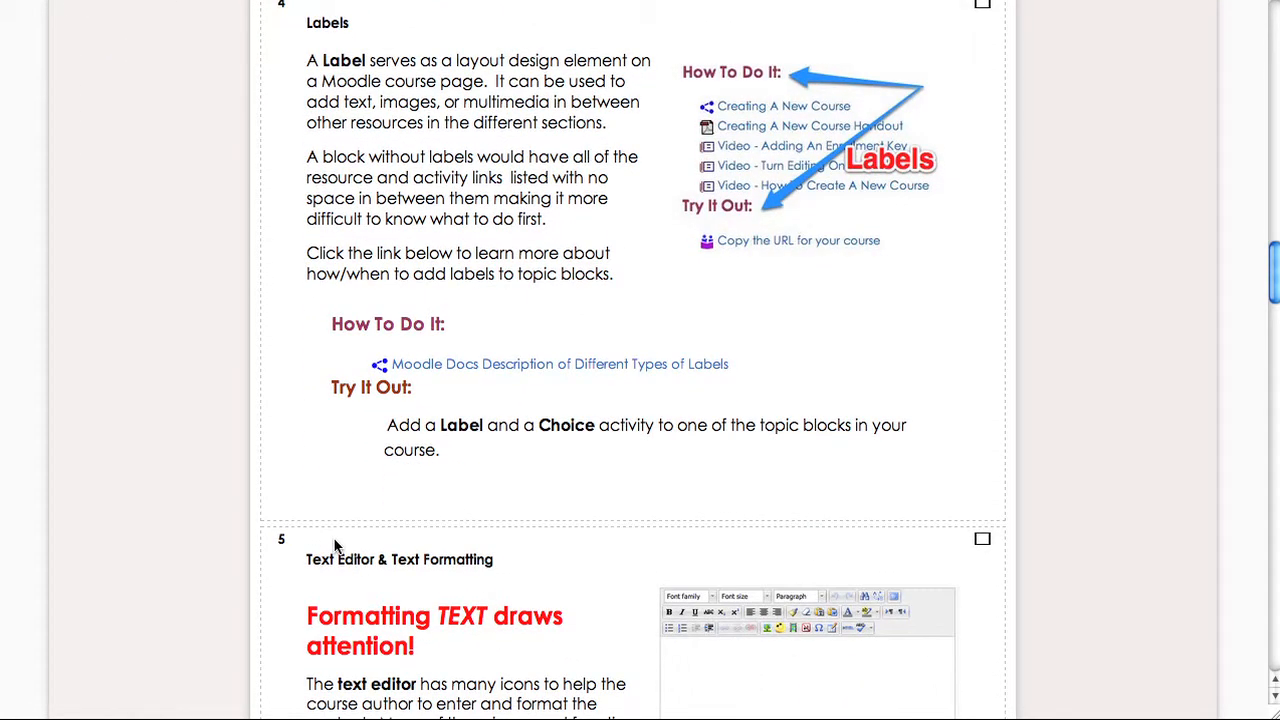
{"action": "scroll", "coordinate": [335, 546], "scroll_direction": "down", "scroll_amount": 7}
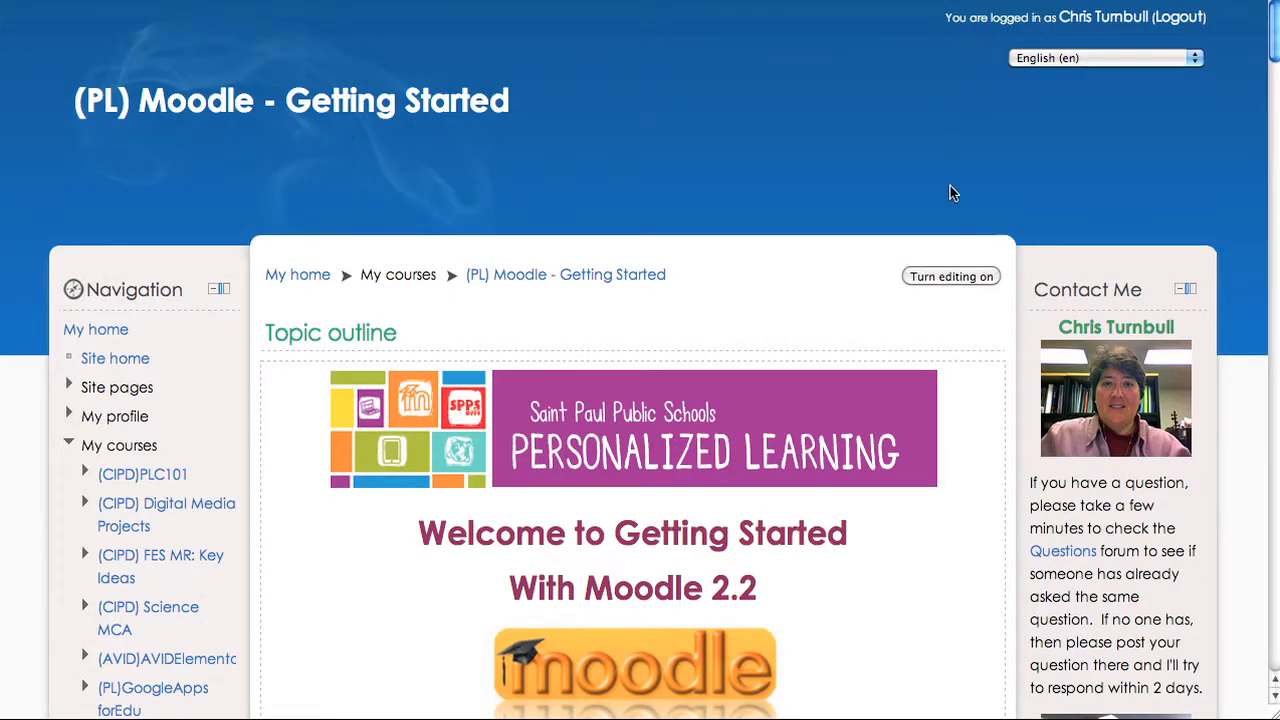
{"action": "left_click", "coordinate": [948, 277]}
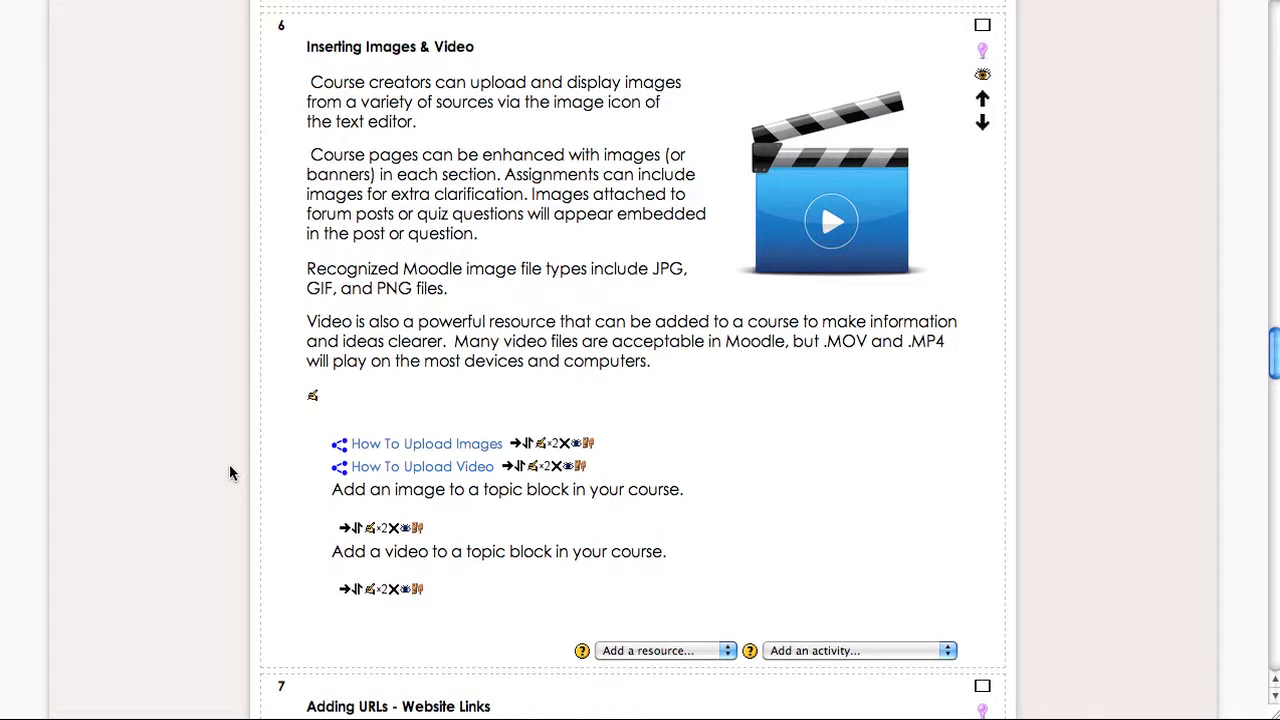
- Add a Label to the Inserting Images & Video section with the text 'How To Do It:'
{"action": "left_click", "coordinate": [629, 650]}
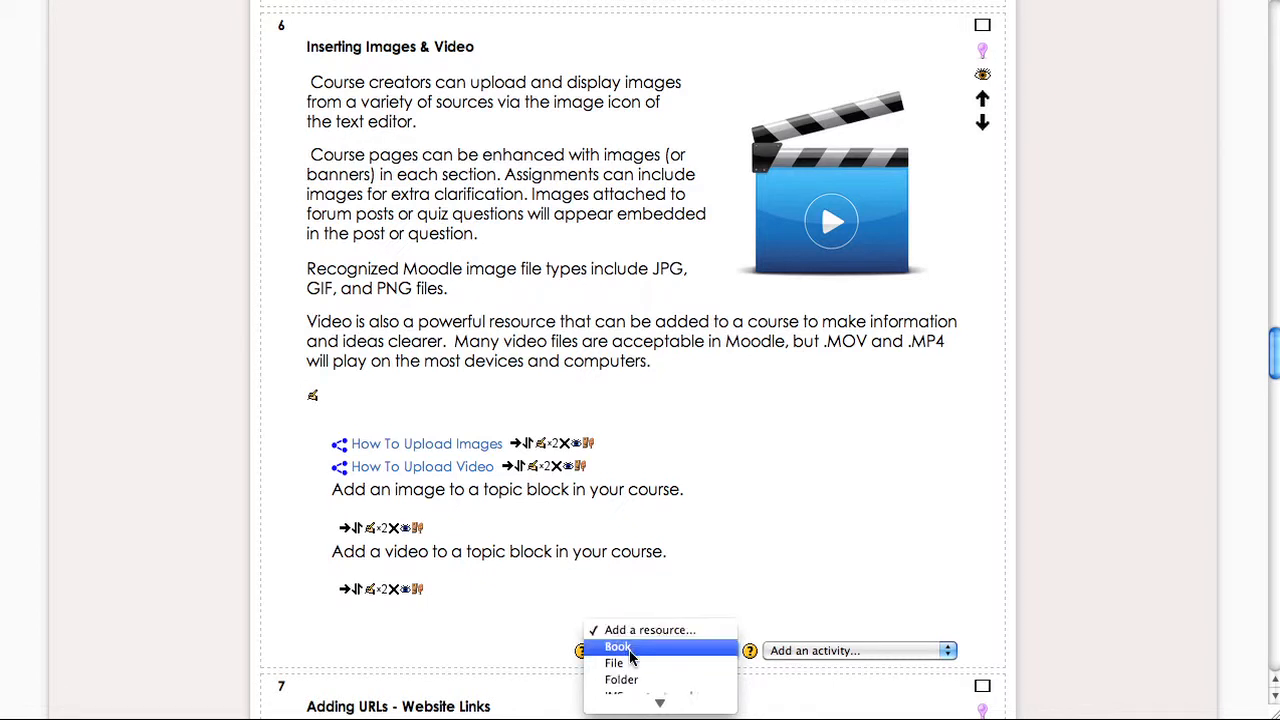
{"action": "left_click", "coordinate": [630, 668]}
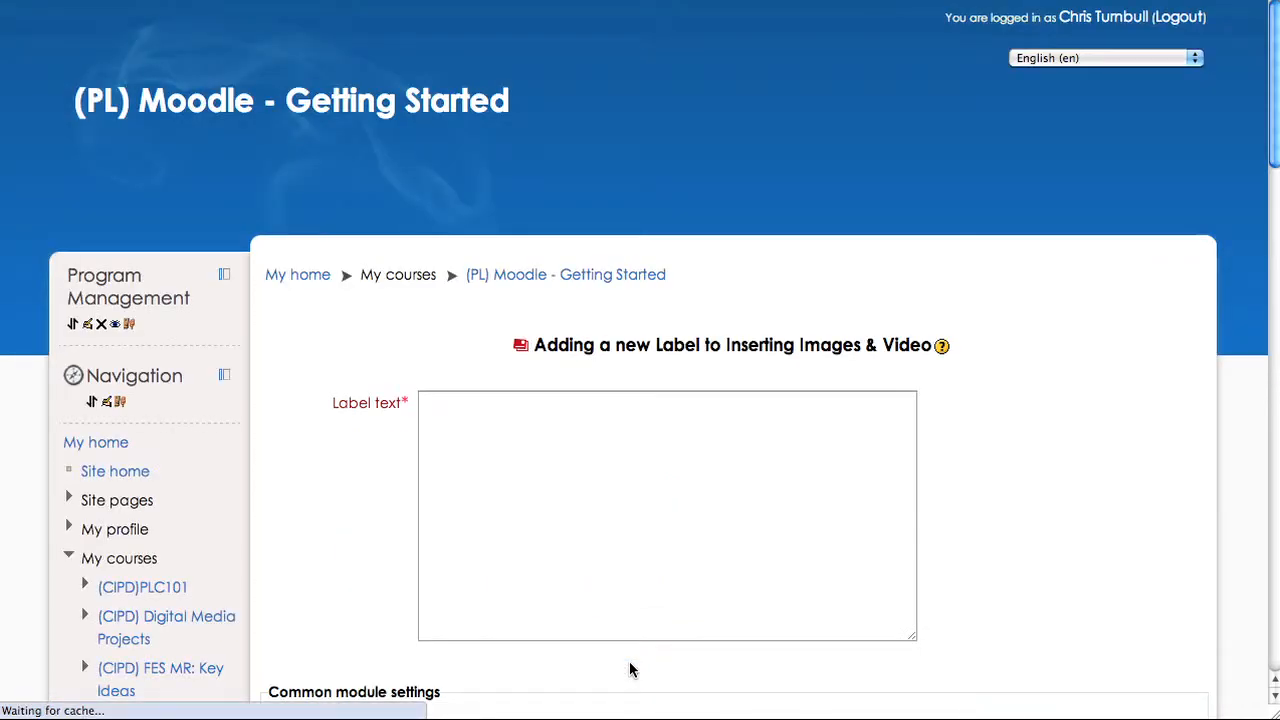
{"action": "left_click", "coordinate": [525, 519]}
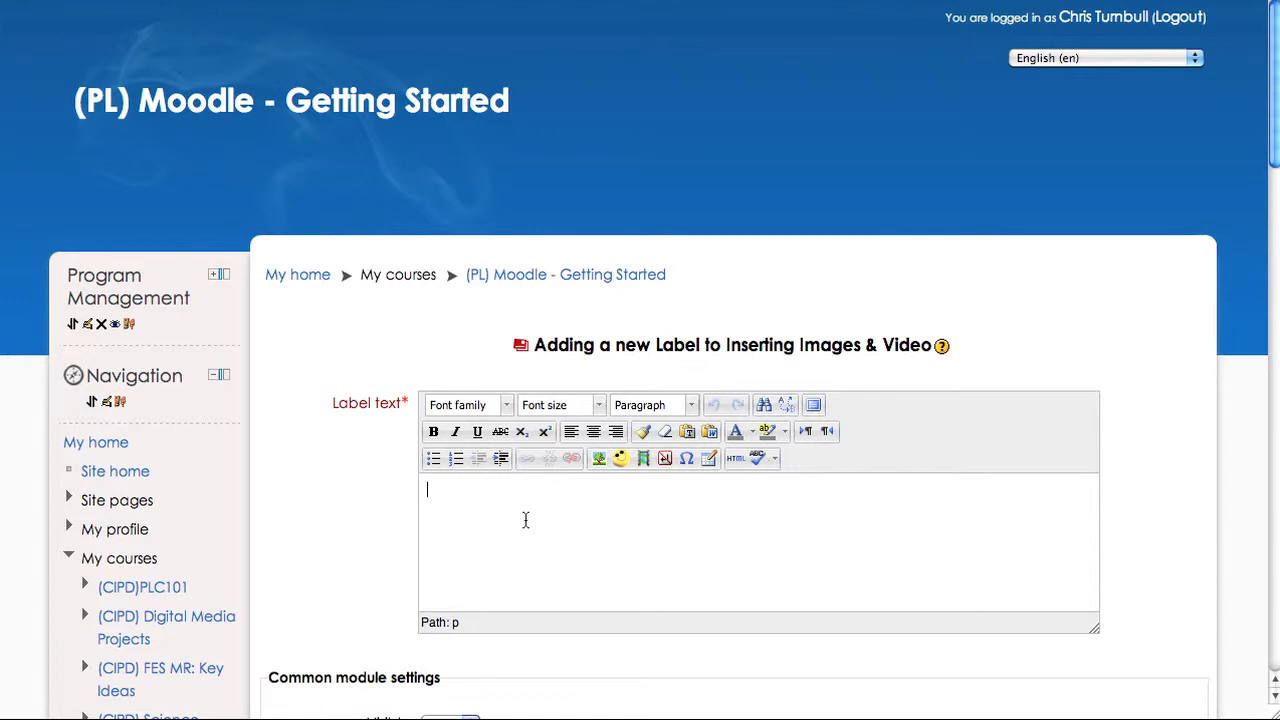
{"action": "type", "text": "How To Do It:"}
- Try to set the label text's font size to 5 (18pt)
{"action": "left_click_drag", "start_coordinate": [512, 490], "coordinate": [380, 500]}
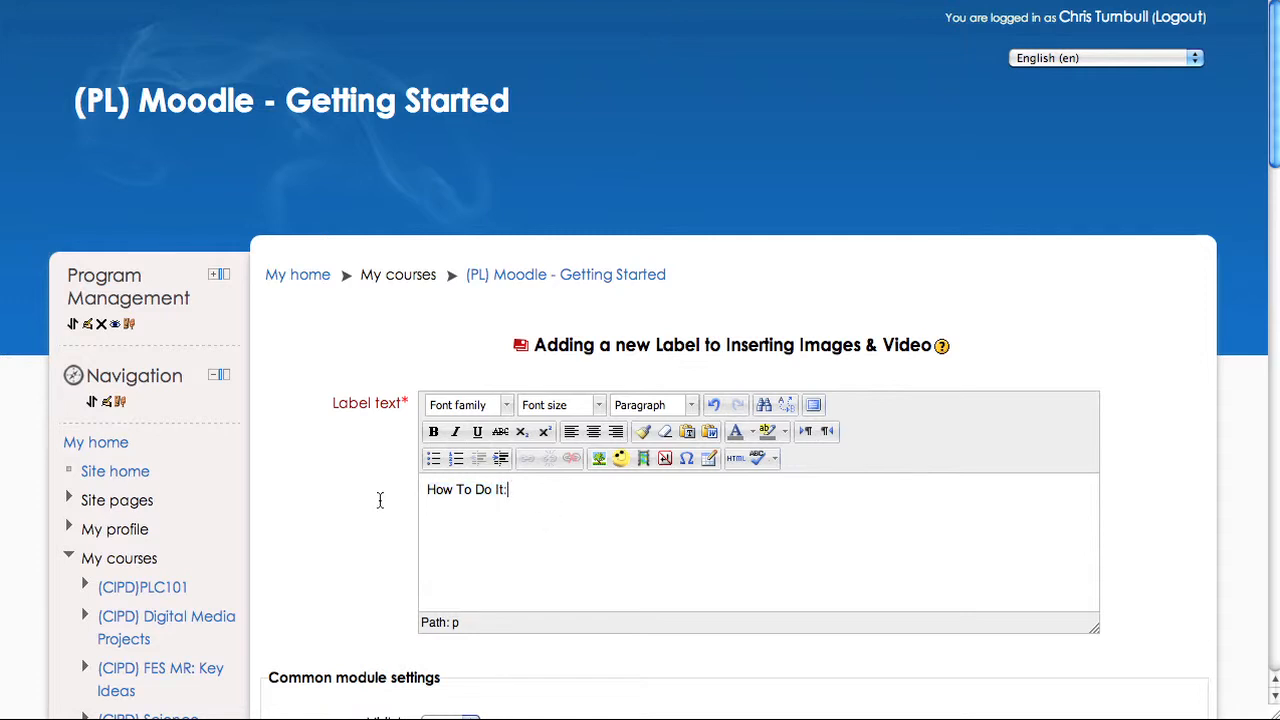
{"action": "left_click", "coordinate": [598, 405]}
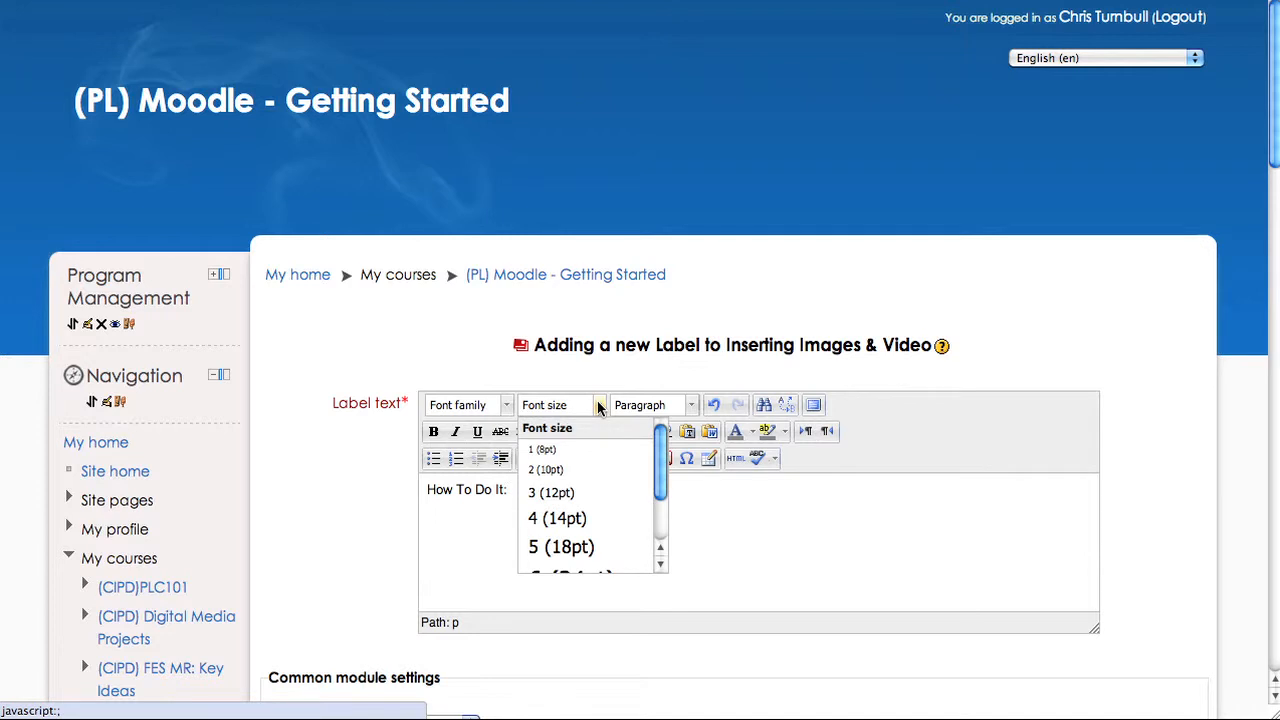
{"action": "left_click", "coordinate": [586, 548]}
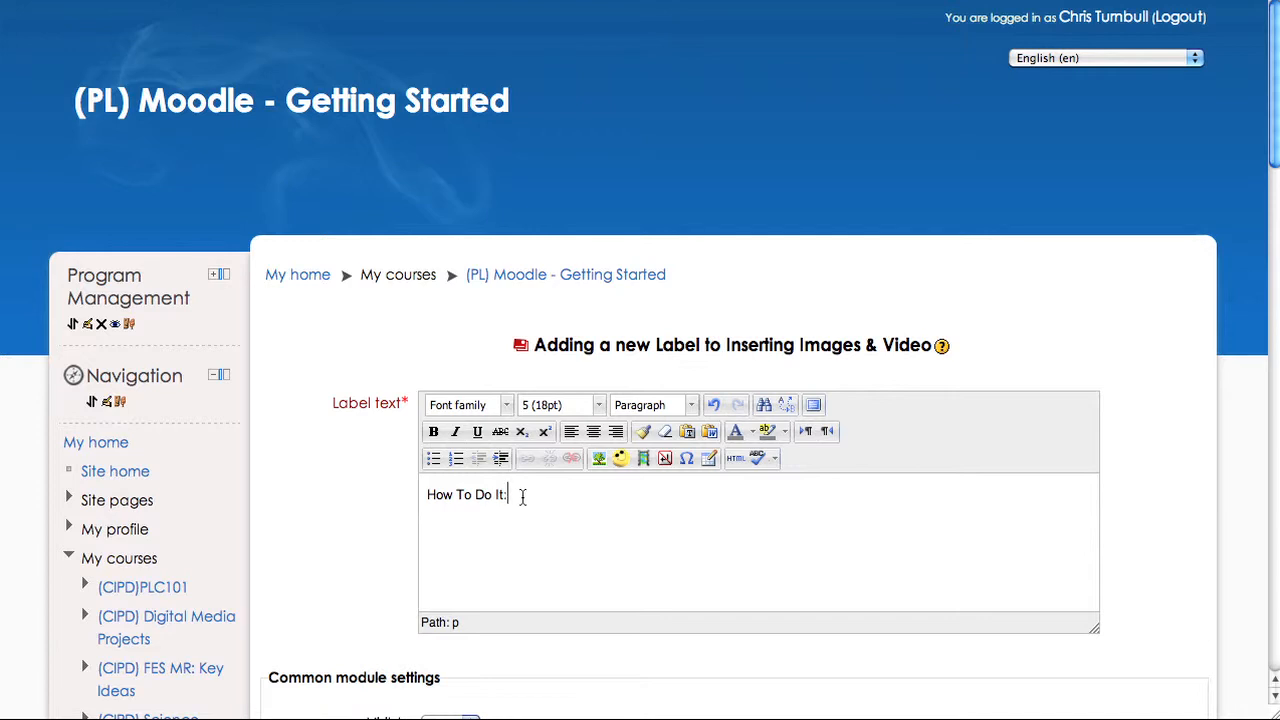
- Select the 'How To Do It:' text and make it bold
{"action": "left_click_drag", "start_coordinate": [521, 495], "coordinate": [429, 500]}
{"action": "left_click", "coordinate": [417, 509]}
{"action": "left_click_drag", "start_coordinate": [514, 500], "coordinate": [409, 503]}
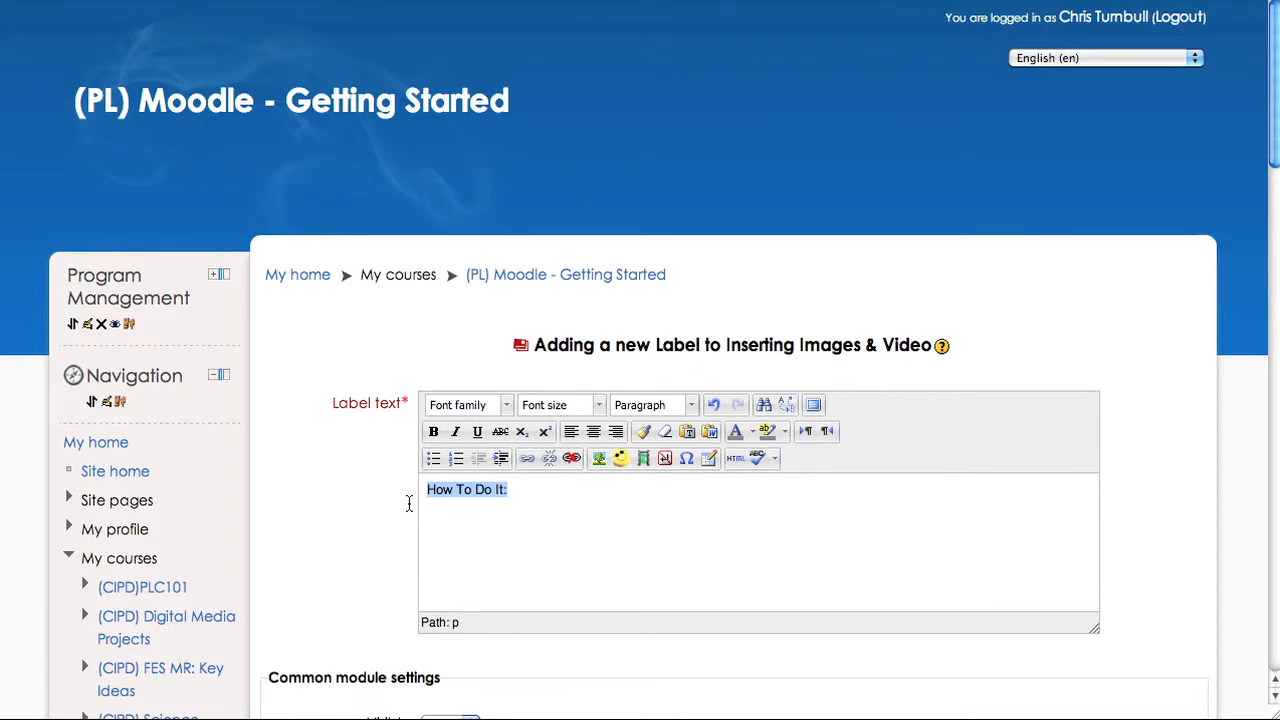
{"action": "key", "text": "ctrl+b"}
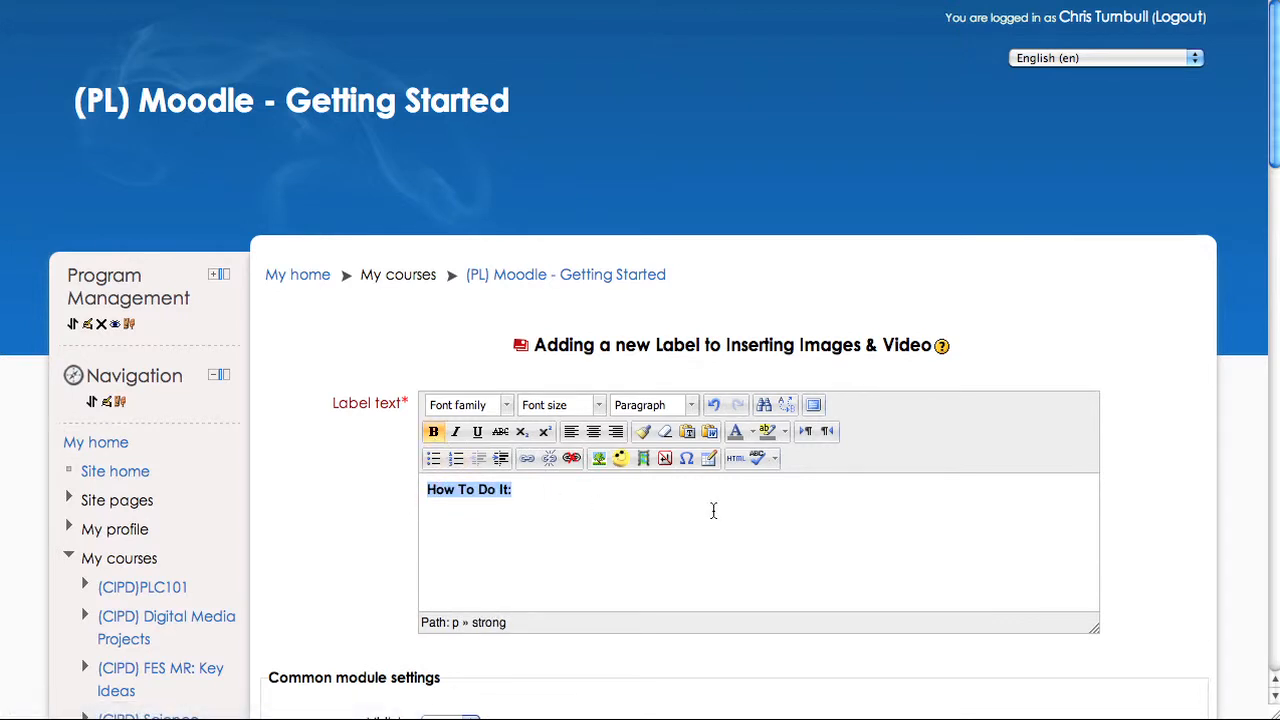
- Colour the 'How To Do It:' text dark red and set its font size to 5 (18pt)
{"action": "left_click", "coordinate": [753, 436]}
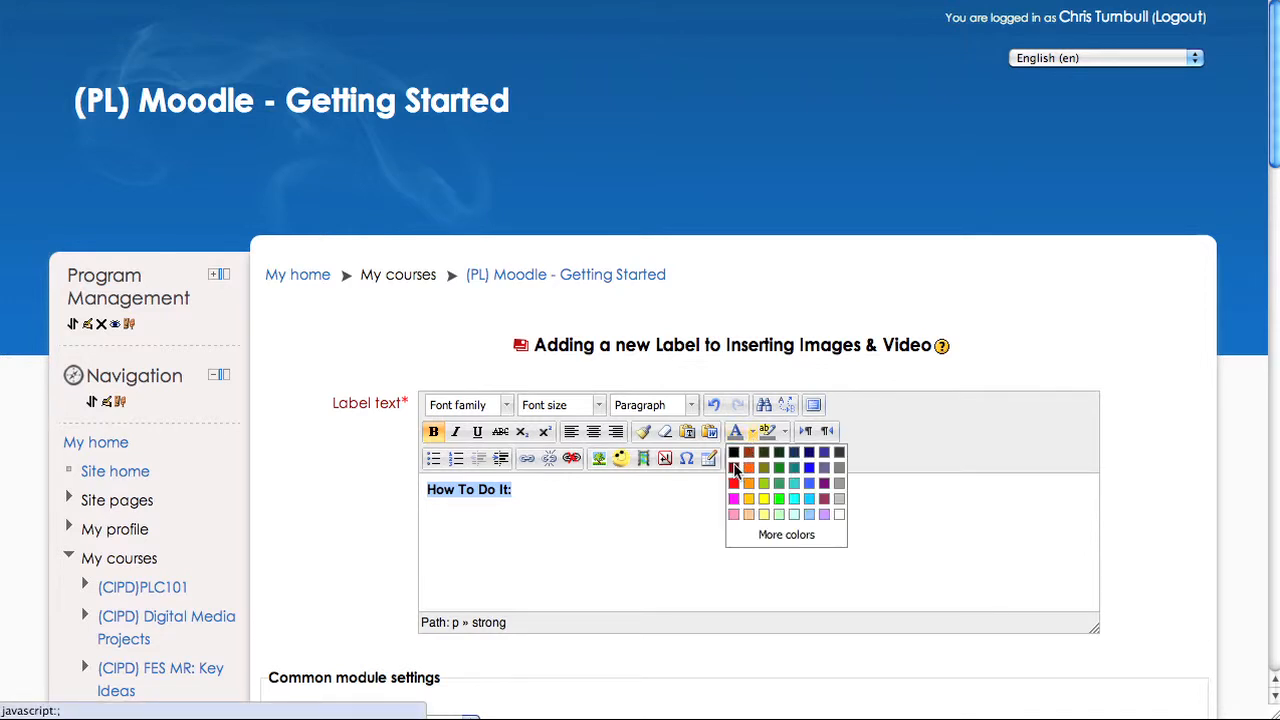
{"action": "left_click", "coordinate": [734, 468]}
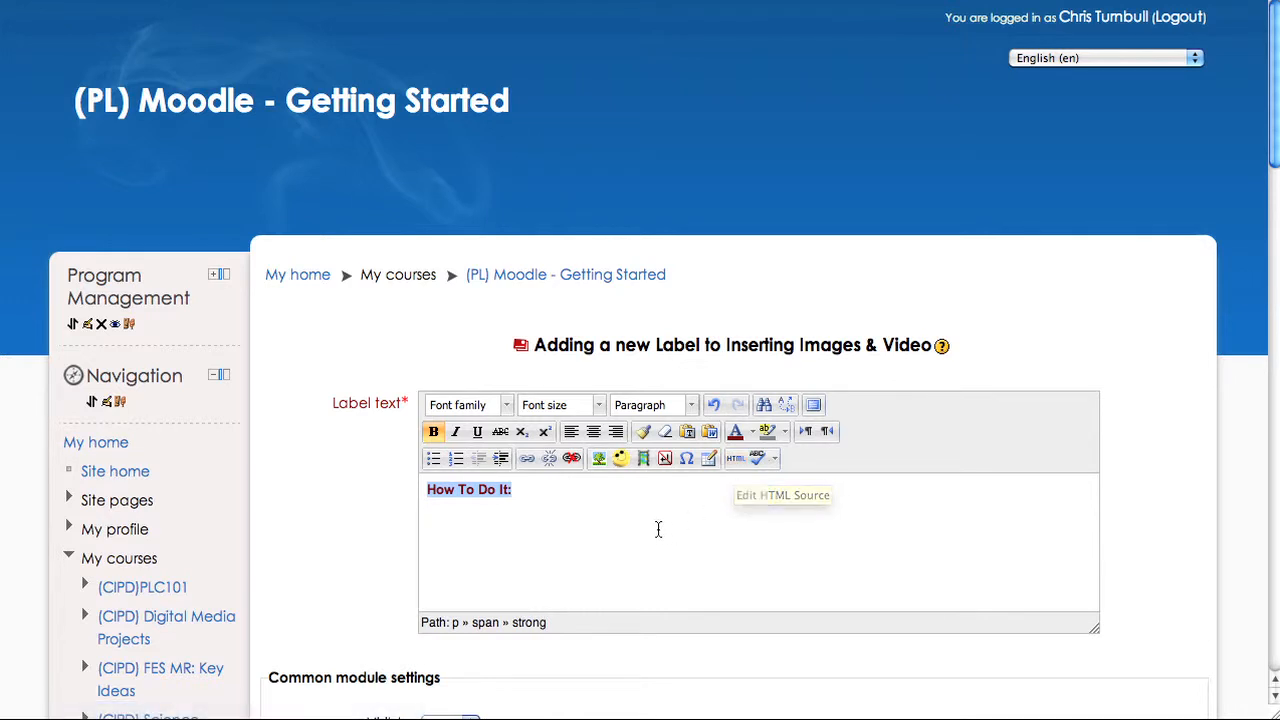
{"action": "left_click", "coordinate": [599, 405]}
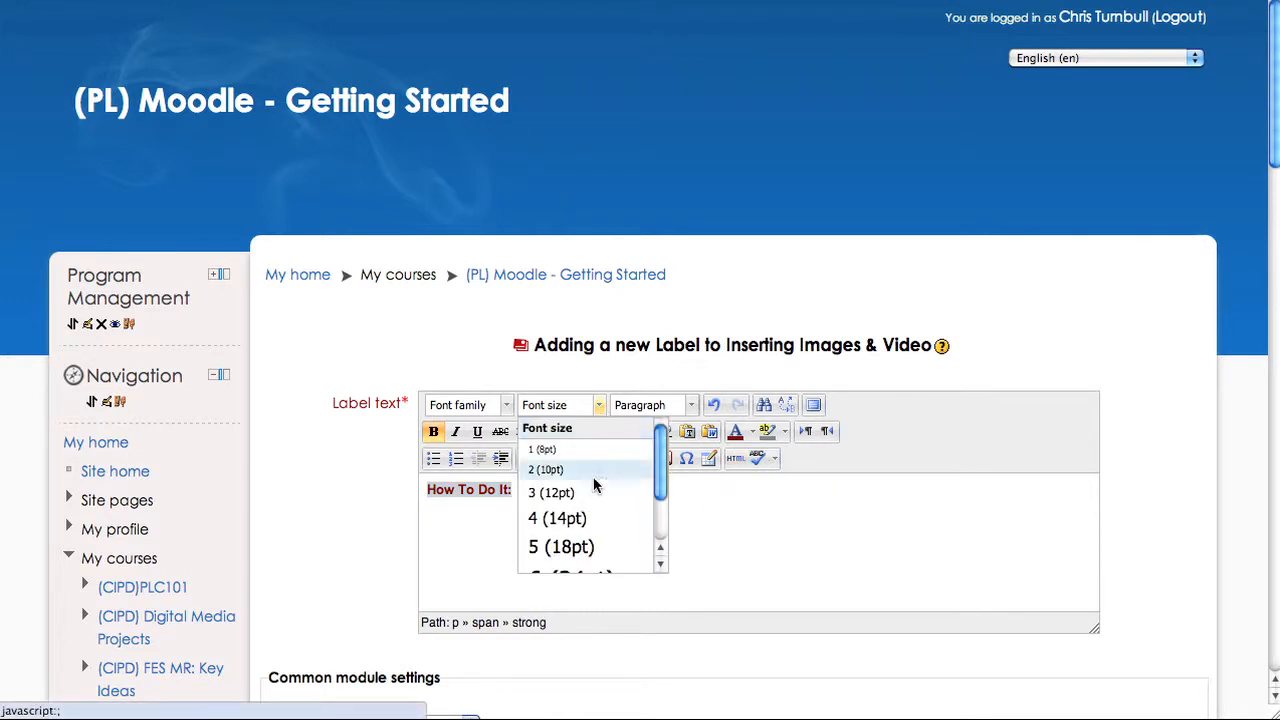
{"action": "left_click", "coordinate": [580, 546]}
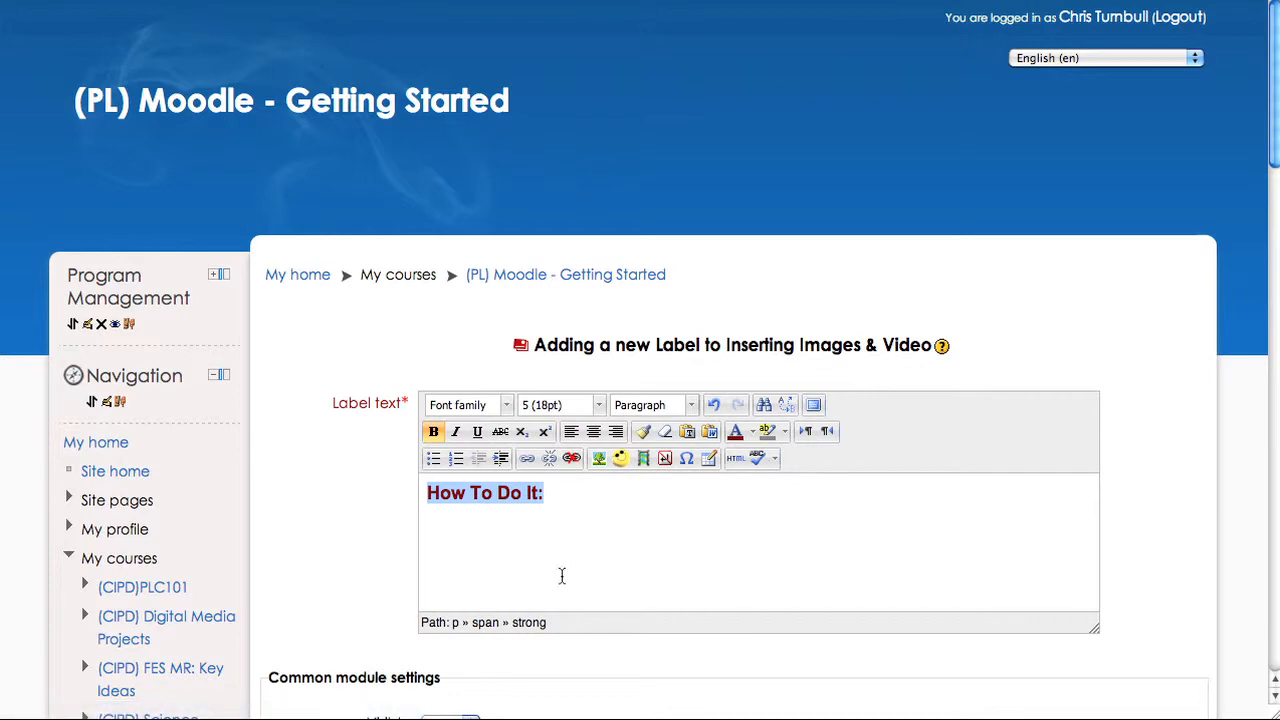
- Save the label and return to the course
{"action": "scroll", "coordinate": [535, 583], "scroll_direction": "down", "scroll_amount": 15}
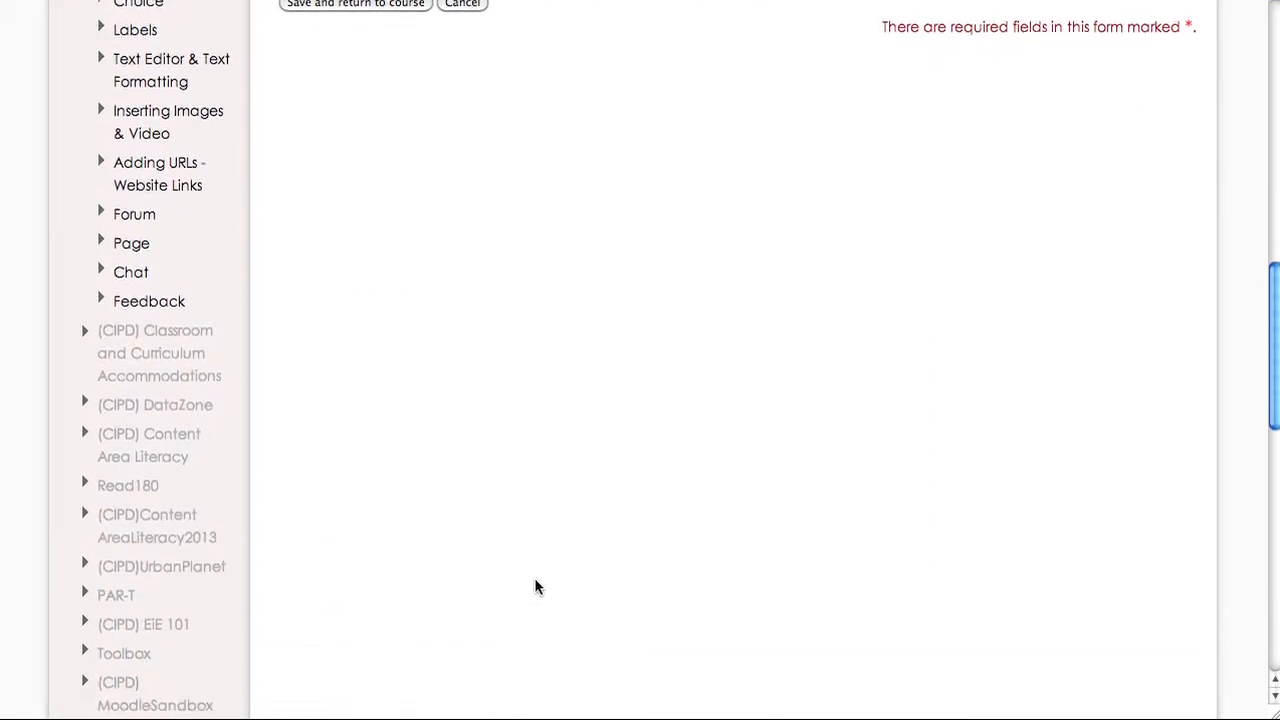
{"action": "scroll", "coordinate": [535, 583], "scroll_direction": "up", "scroll_amount": 3}
{"action": "left_click", "coordinate": [354, 251]}
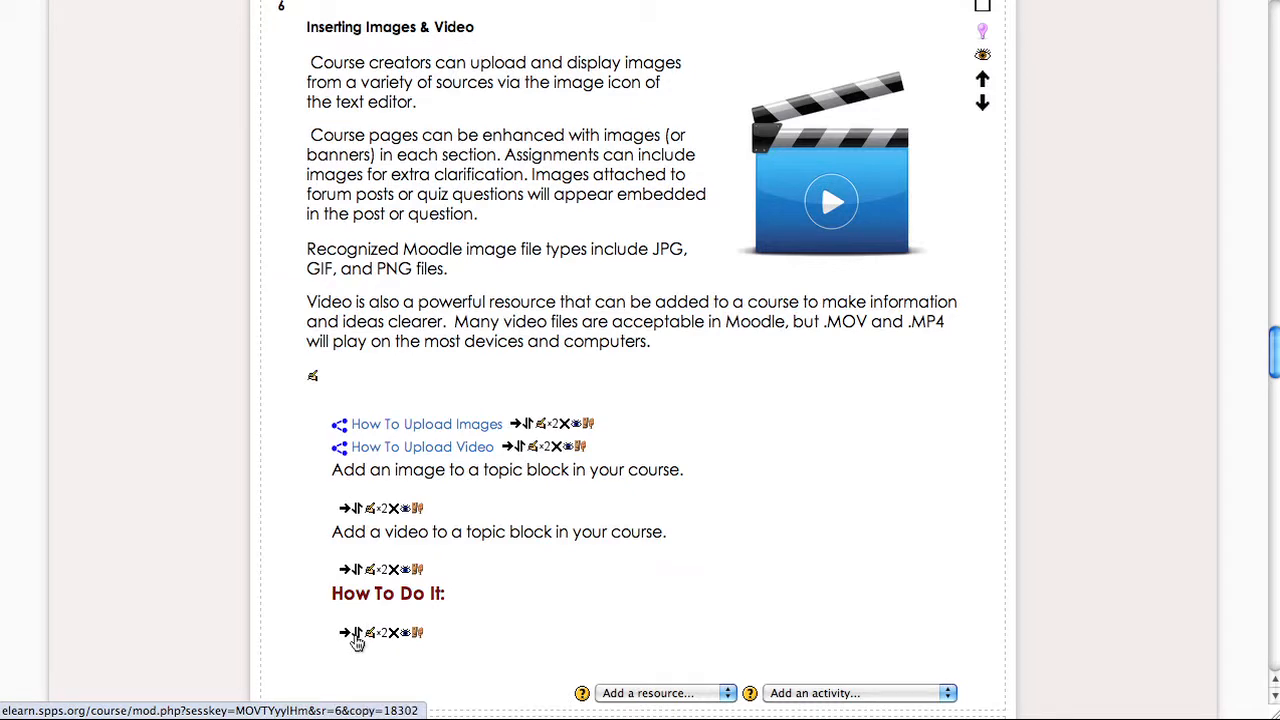
- Move the new label above the How To Upload Images link in the same section
{"action": "left_click", "coordinate": [357, 642]}
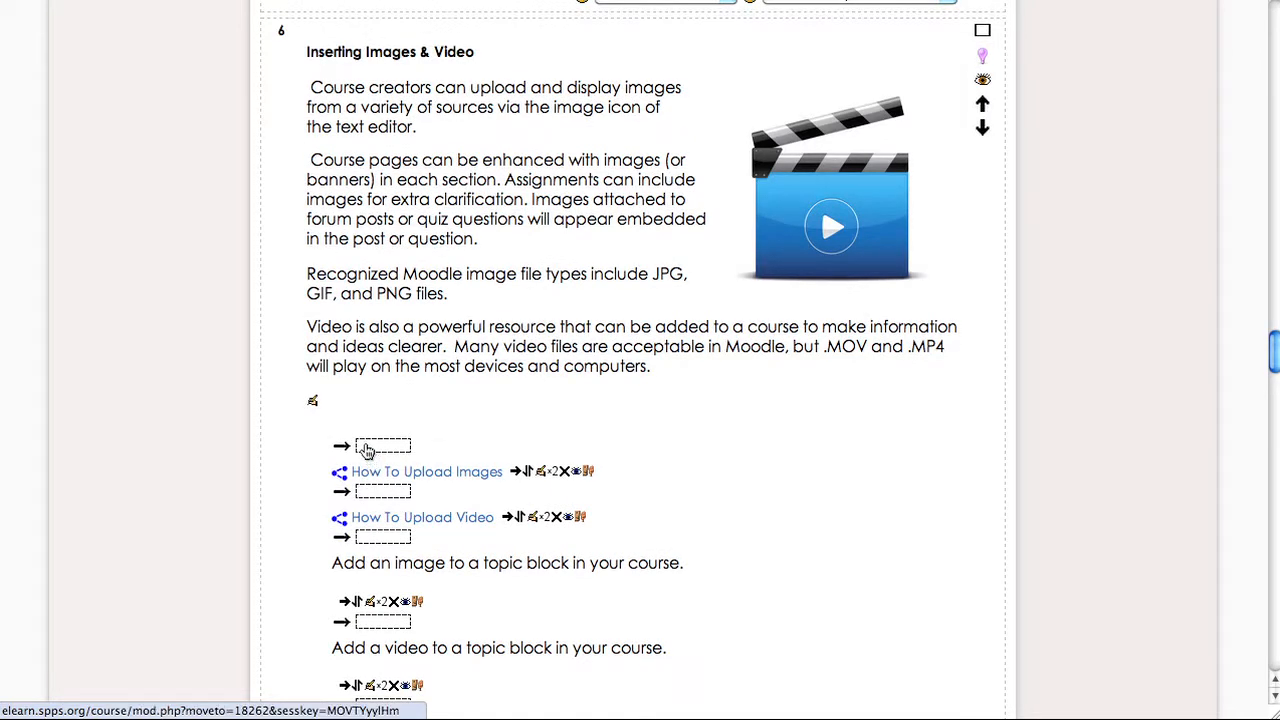
{"action": "left_click", "coordinate": [366, 450]}
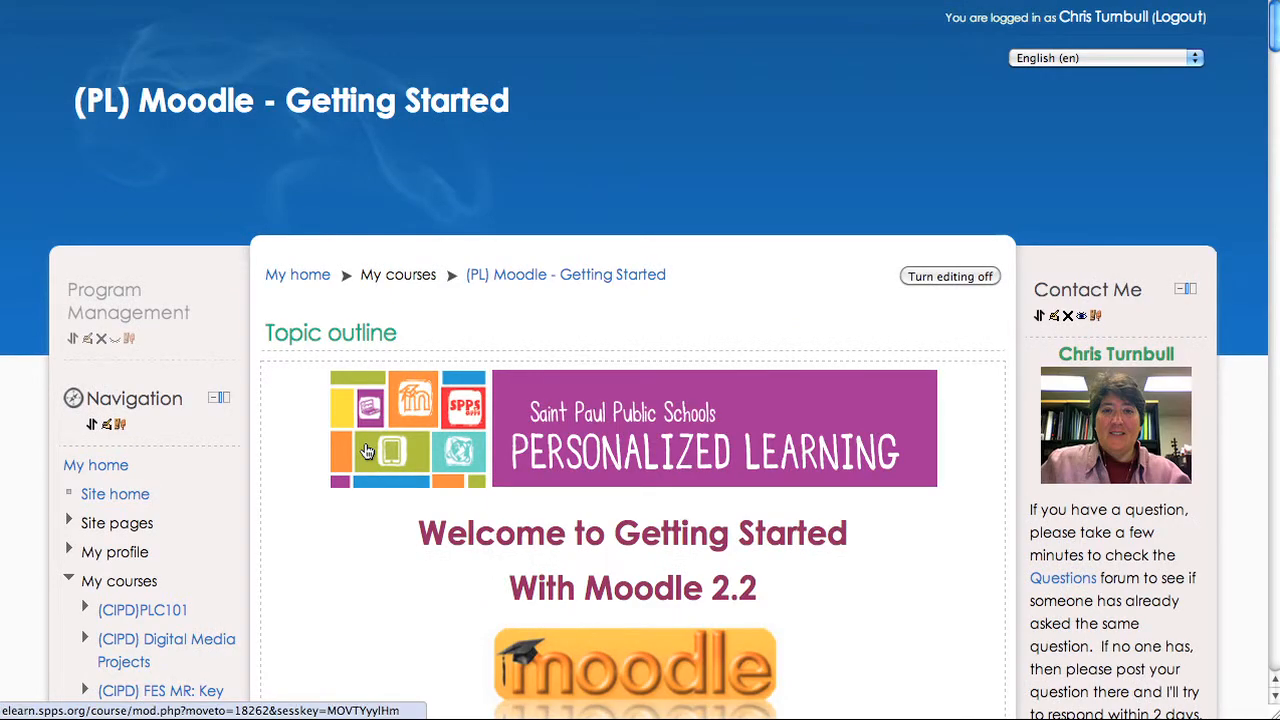
- Add another Label to the Inserting Images & Video section with the text 'Try It Out:'
{"action": "scroll", "coordinate": [366, 450], "scroll_direction": "down", "scroll_amount": 20}
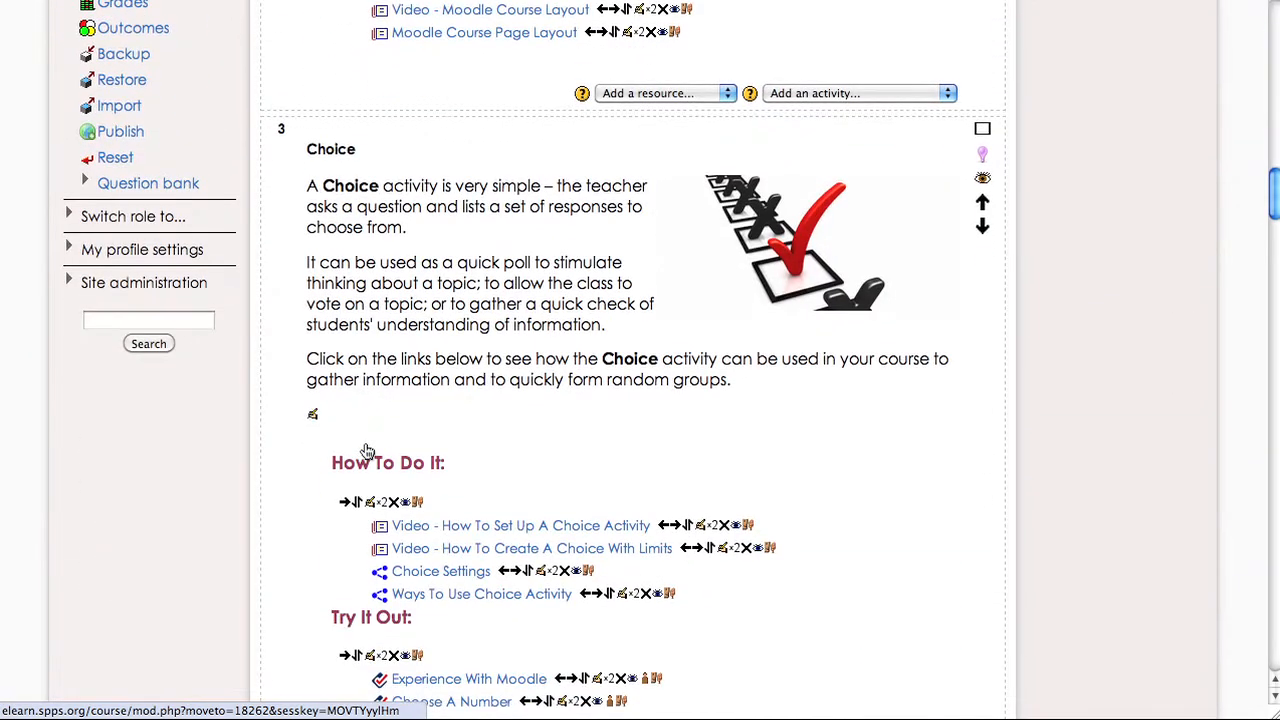
{"action": "scroll", "coordinate": [366, 450], "scroll_direction": "down", "scroll_amount": 17}
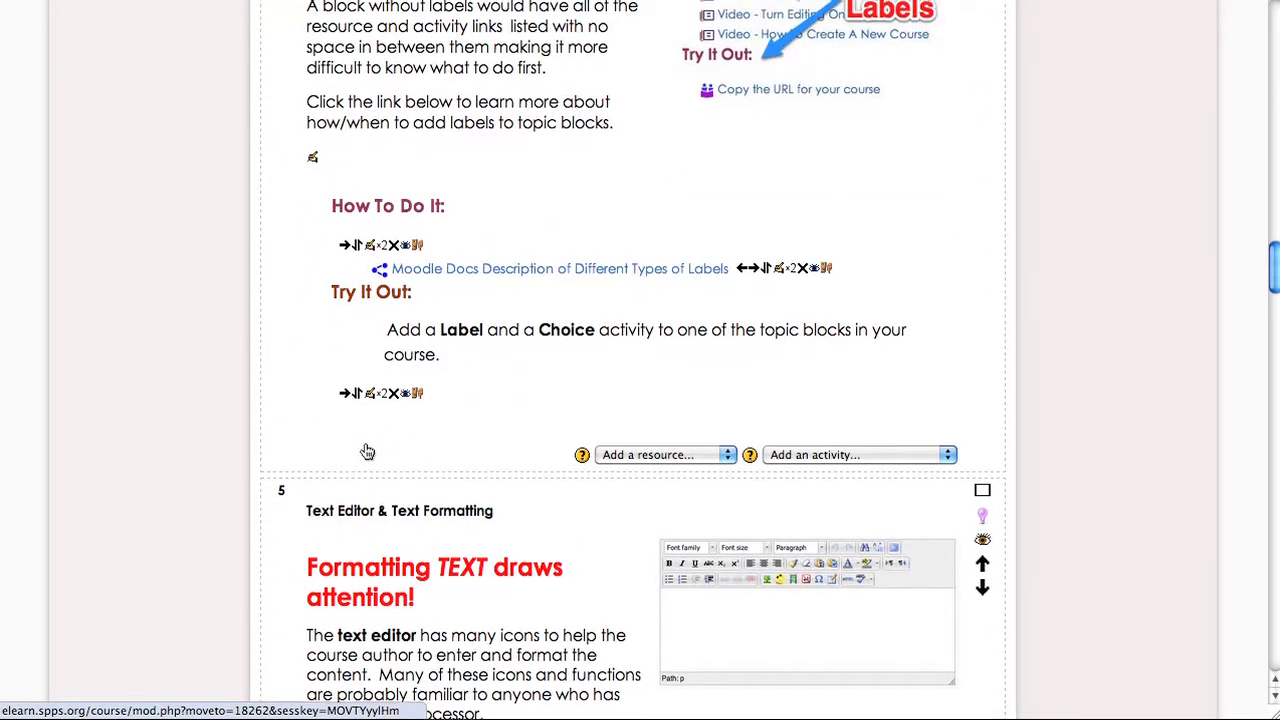
{"action": "scroll", "coordinate": [366, 450], "scroll_direction": "down", "scroll_amount": 15}
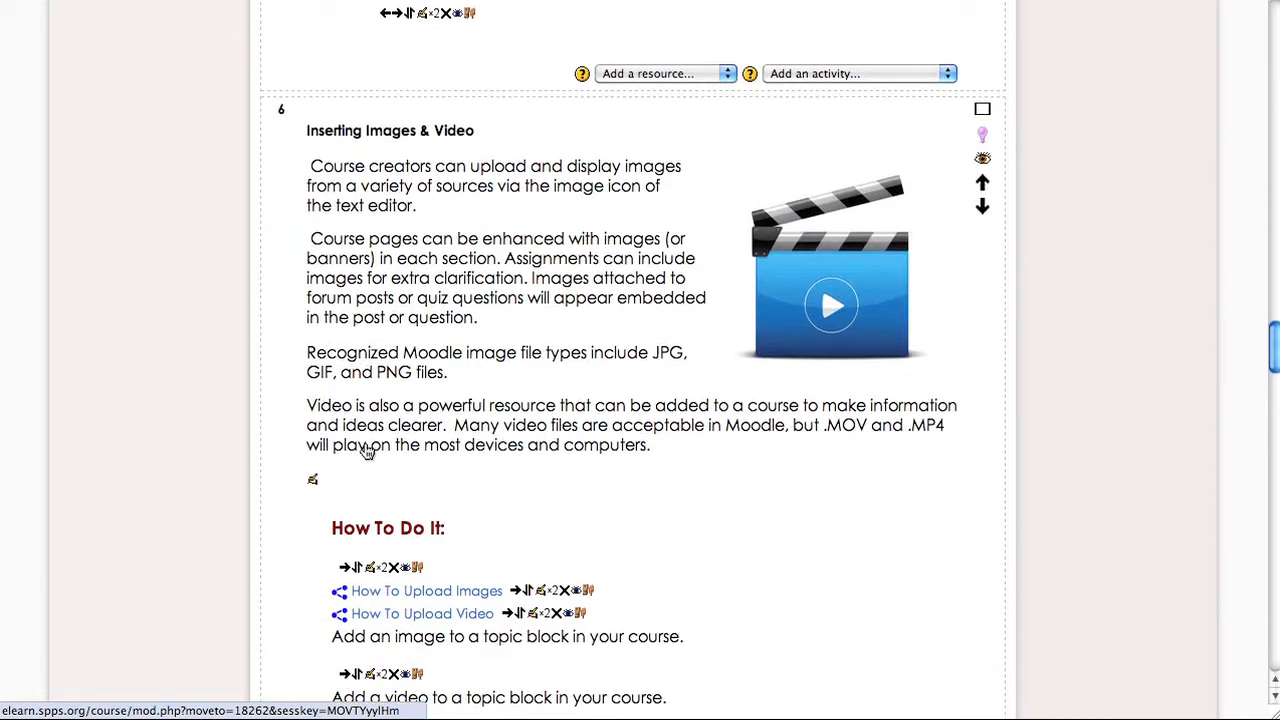
{"action": "scroll", "coordinate": [366, 448], "scroll_direction": "up", "scroll_amount": 1}
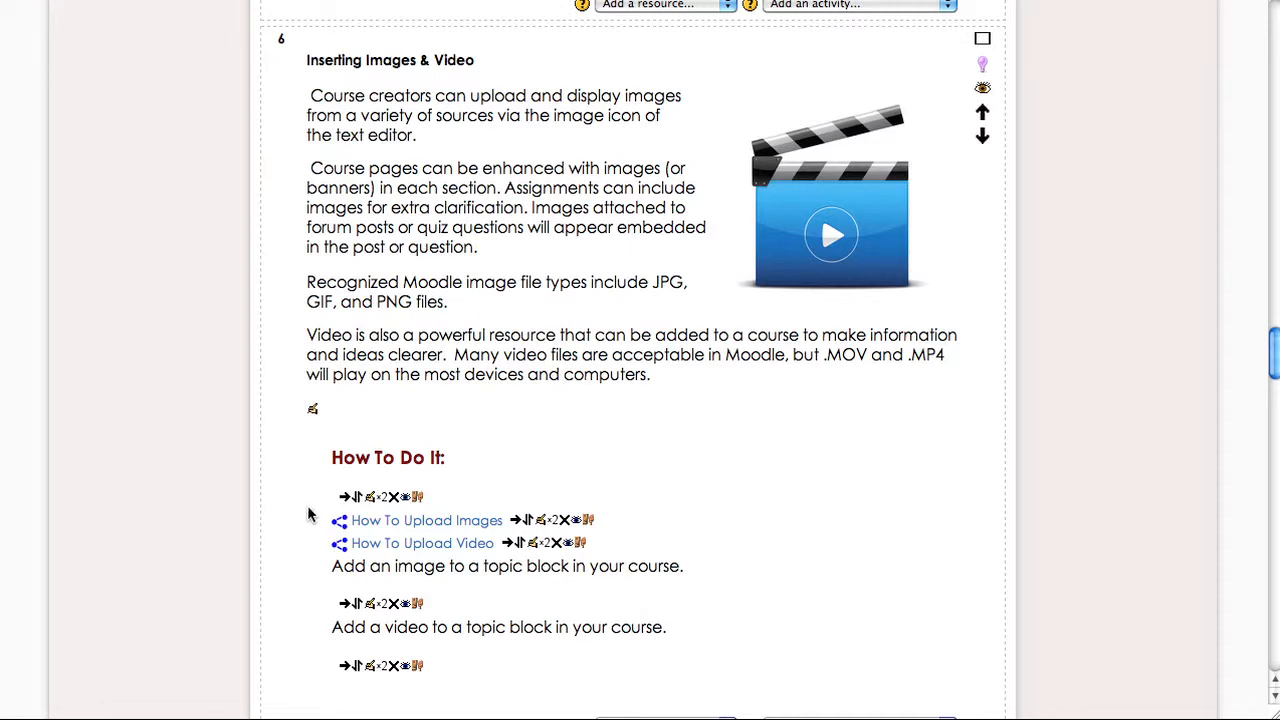
{"action": "scroll", "coordinate": [389, 637], "scroll_direction": "down", "scroll_amount": 5}
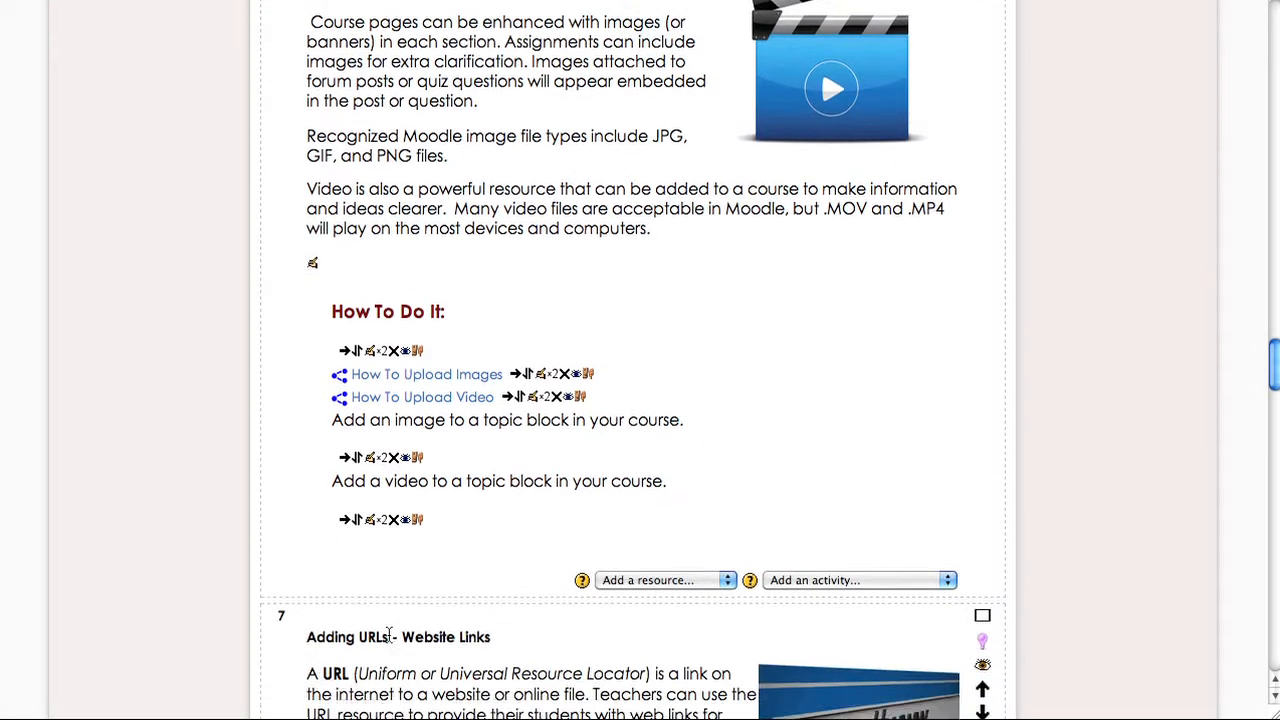
{"action": "left_click", "coordinate": [695, 526]}
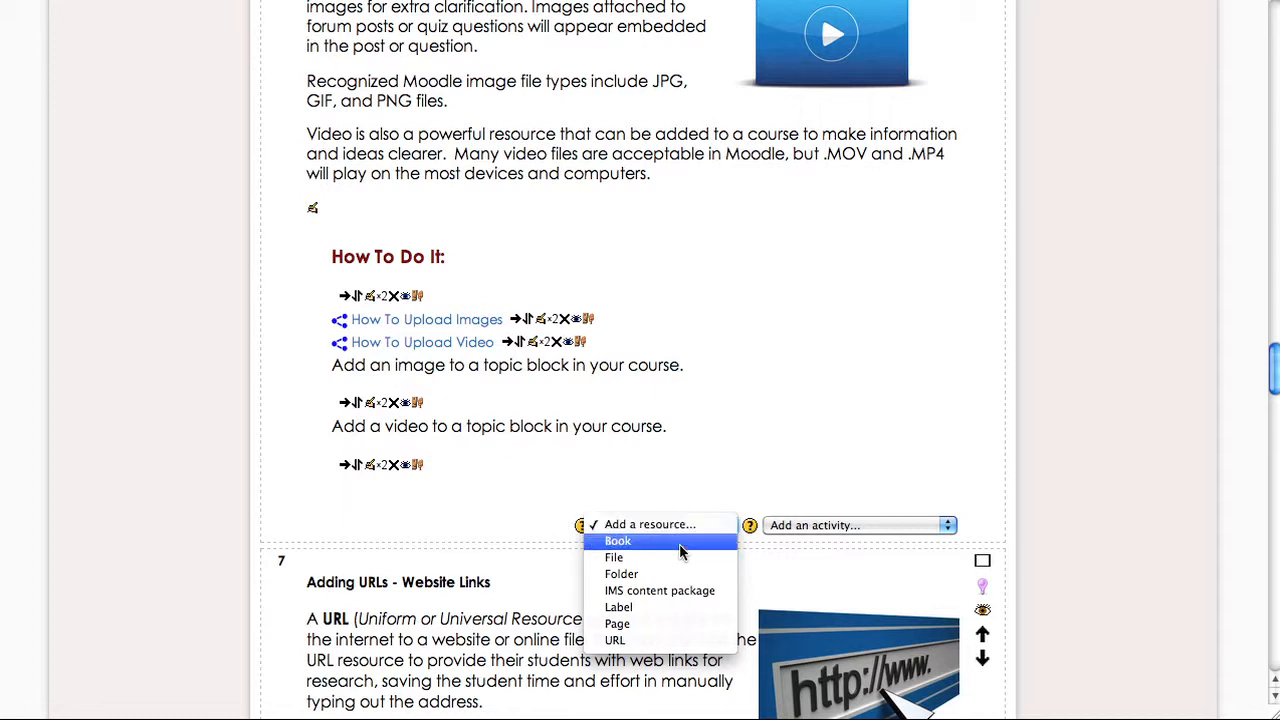
{"action": "left_click", "coordinate": [652, 607]}
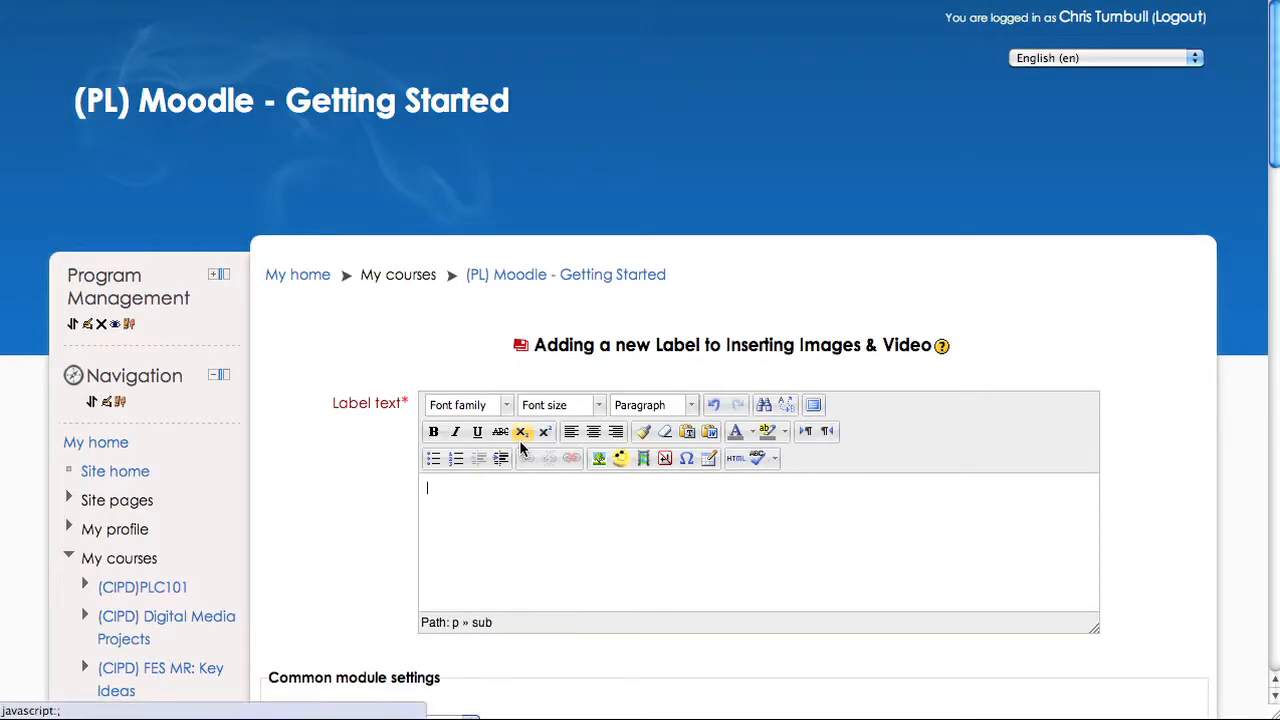
{"action": "type", "text": "Tr"}
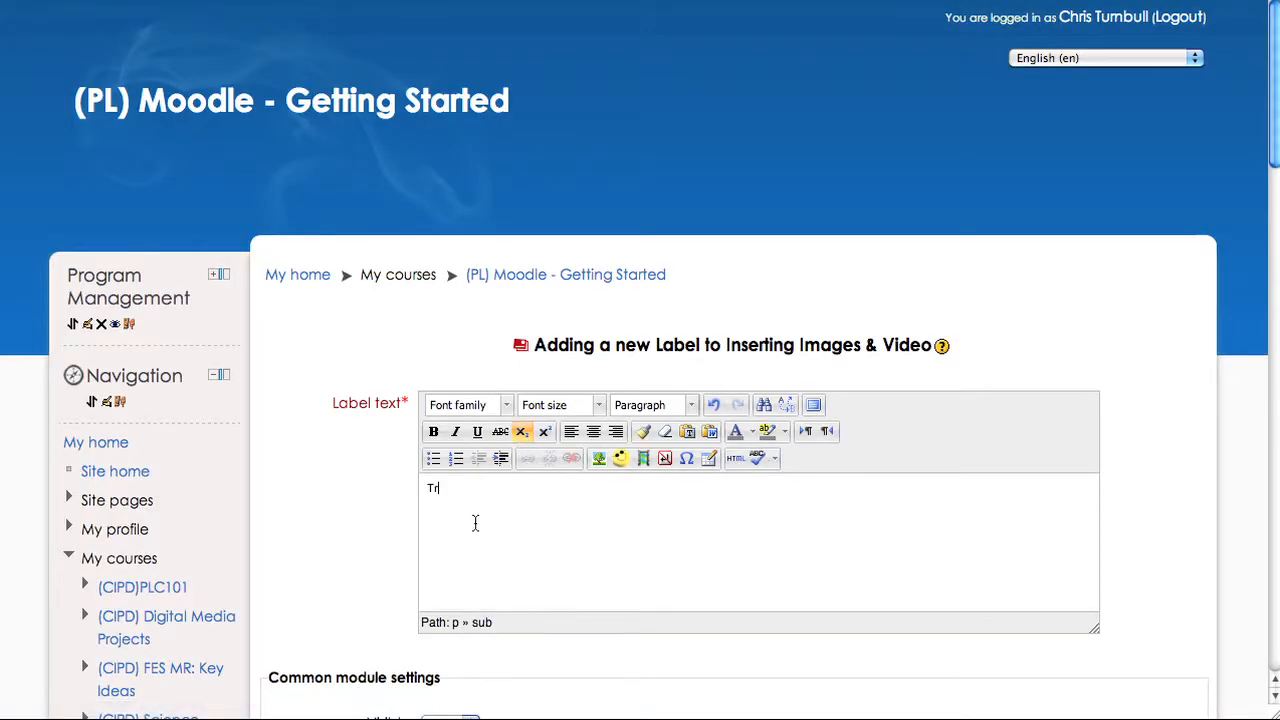
{"action": "type", "text": "y It Out:"}
- Format the 'Try It Out:' text as bold, font size 5 (18pt), and dark red
{"action": "left_click_drag", "start_coordinate": [493, 491], "coordinate": [400, 494]}
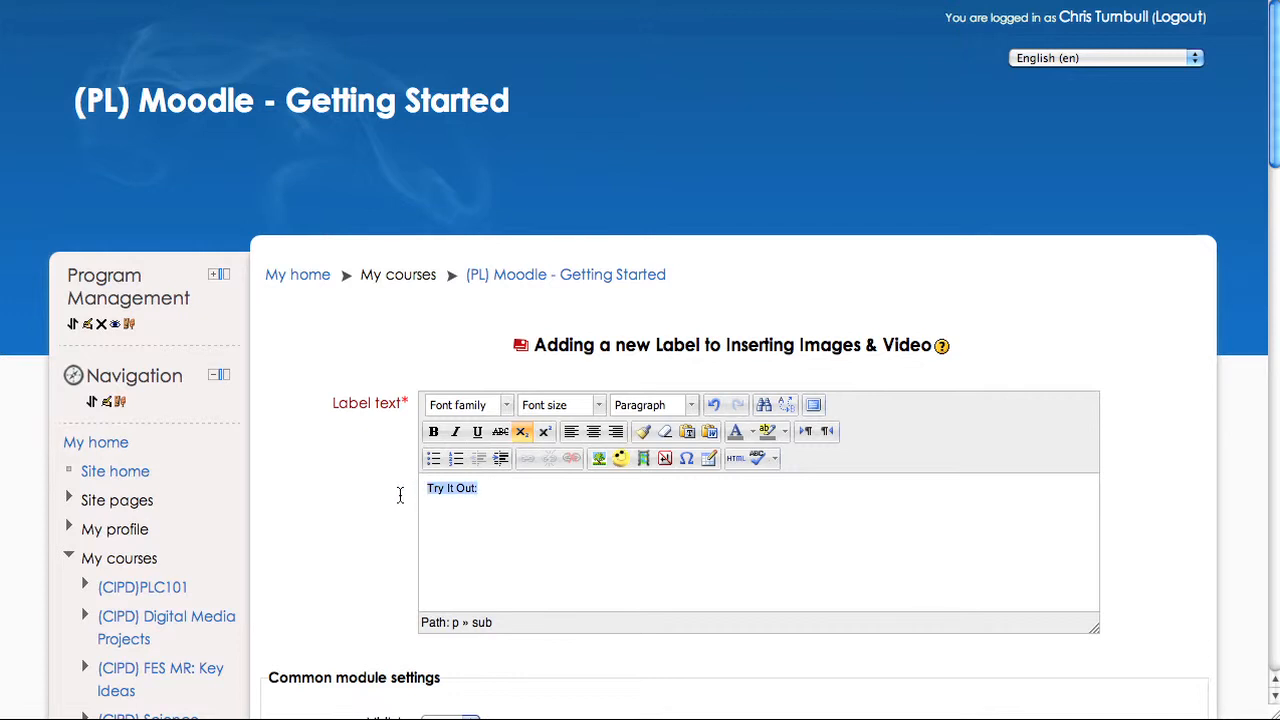
{"action": "left_click", "coordinate": [446, 433]}
{"action": "left_click", "coordinate": [592, 407]}
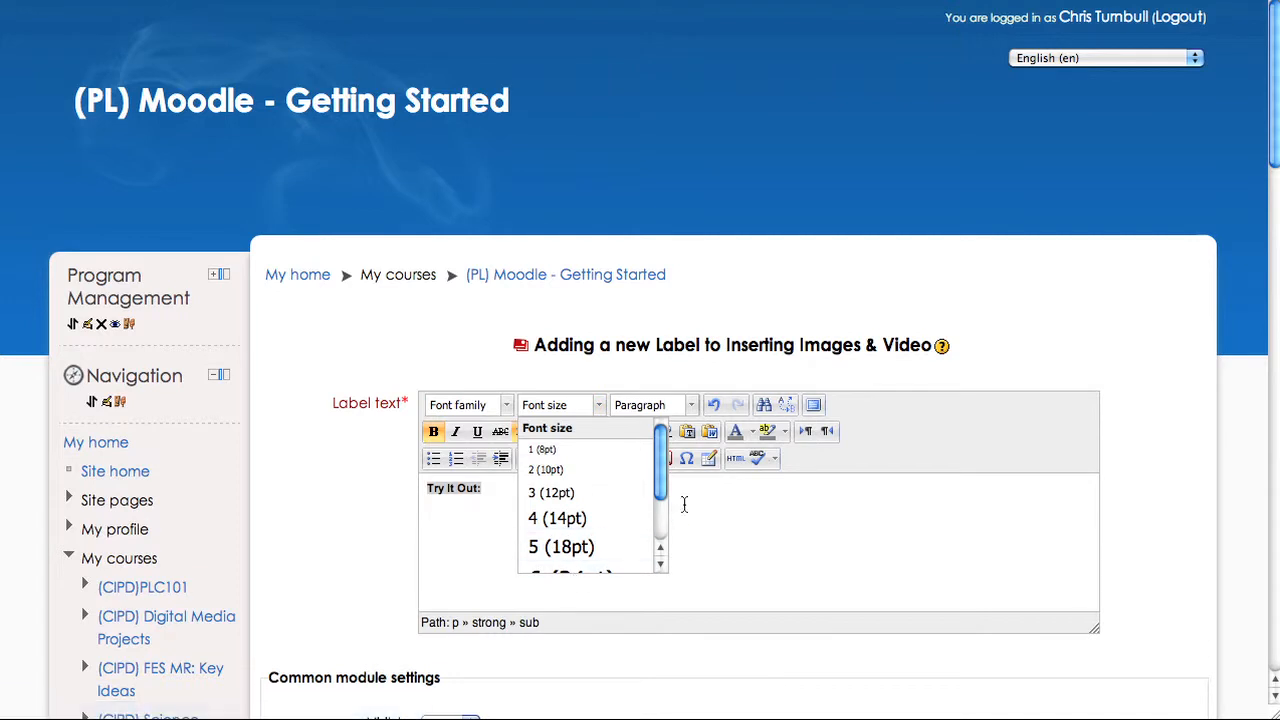
{"action": "left_click", "coordinate": [598, 543]}
{"action": "left_click", "coordinate": [752, 432]}
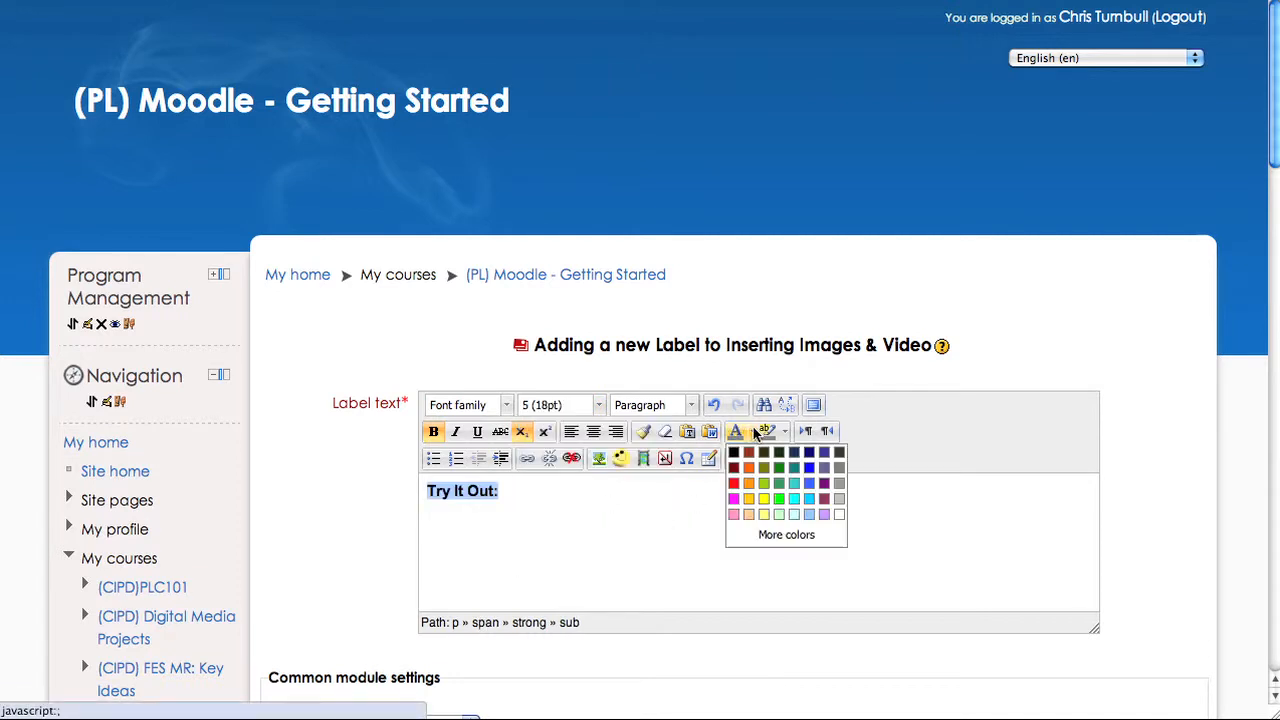
{"action": "left_click", "coordinate": [733, 467]}
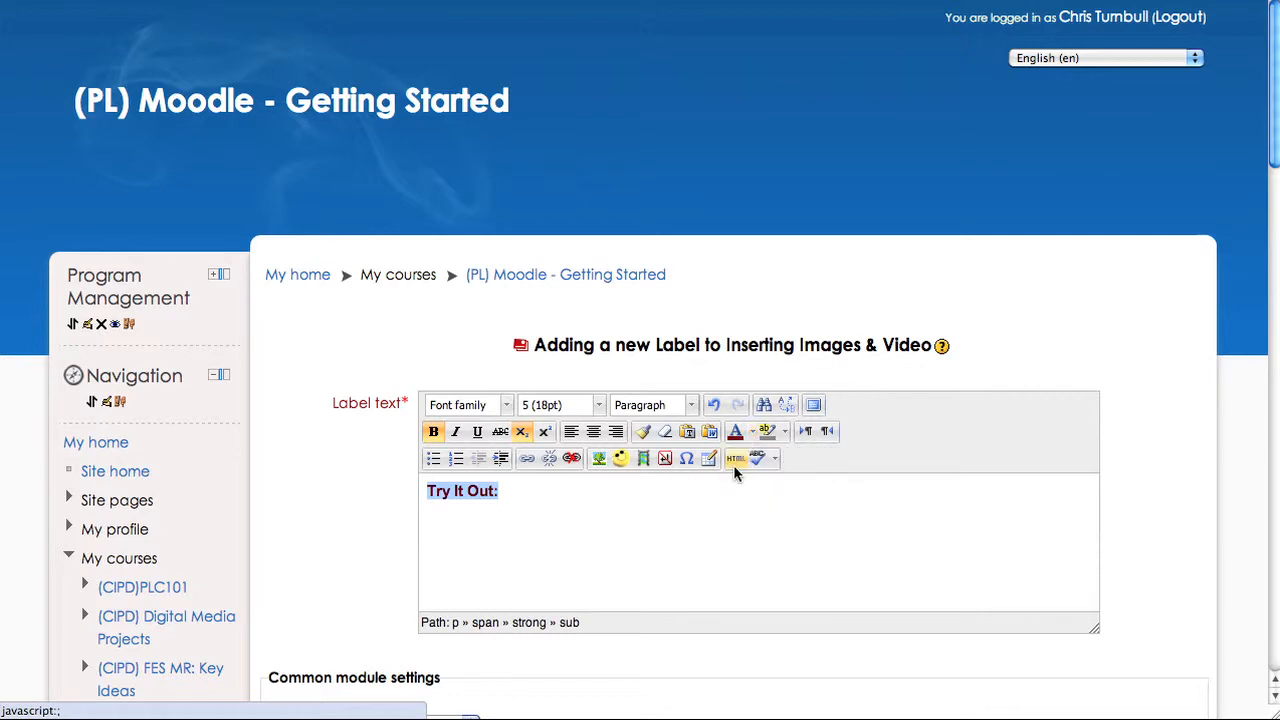
- Save the 'Try It Out:' label and return to the course
{"action": "scroll", "coordinate": [651, 529], "scroll_direction": "down", "scroll_amount": 10}
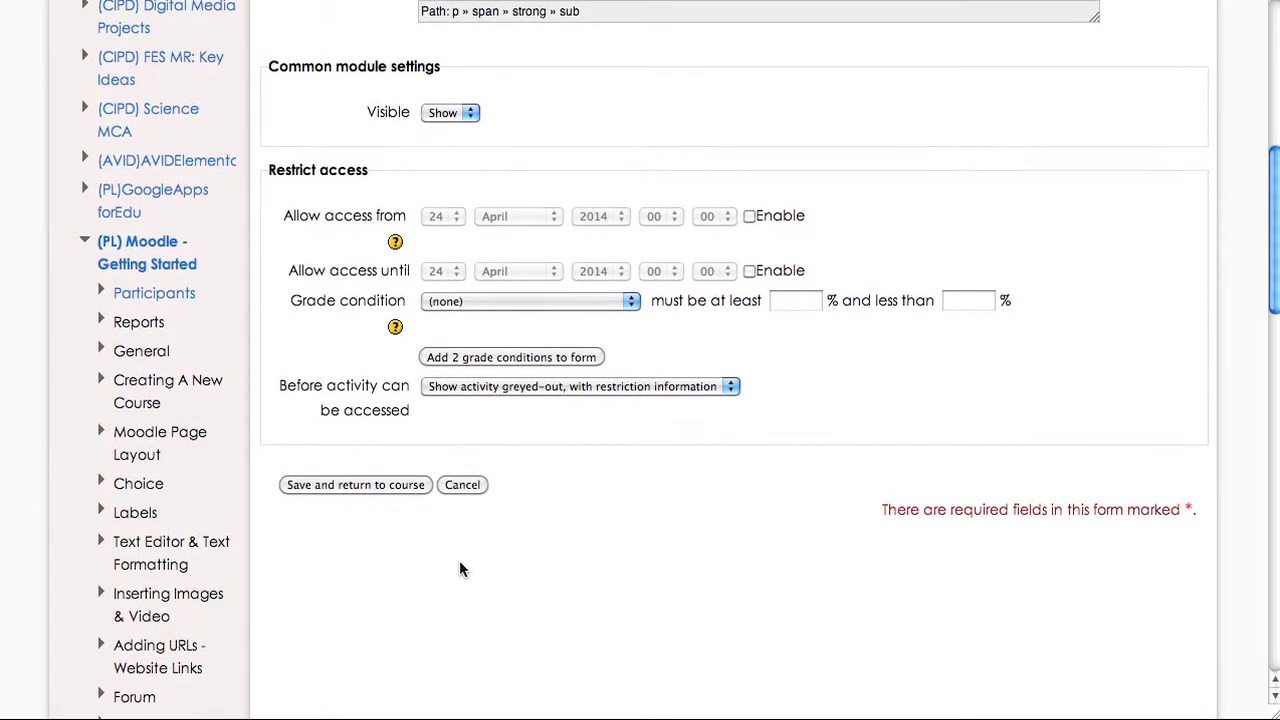
{"action": "left_click", "coordinate": [390, 484]}
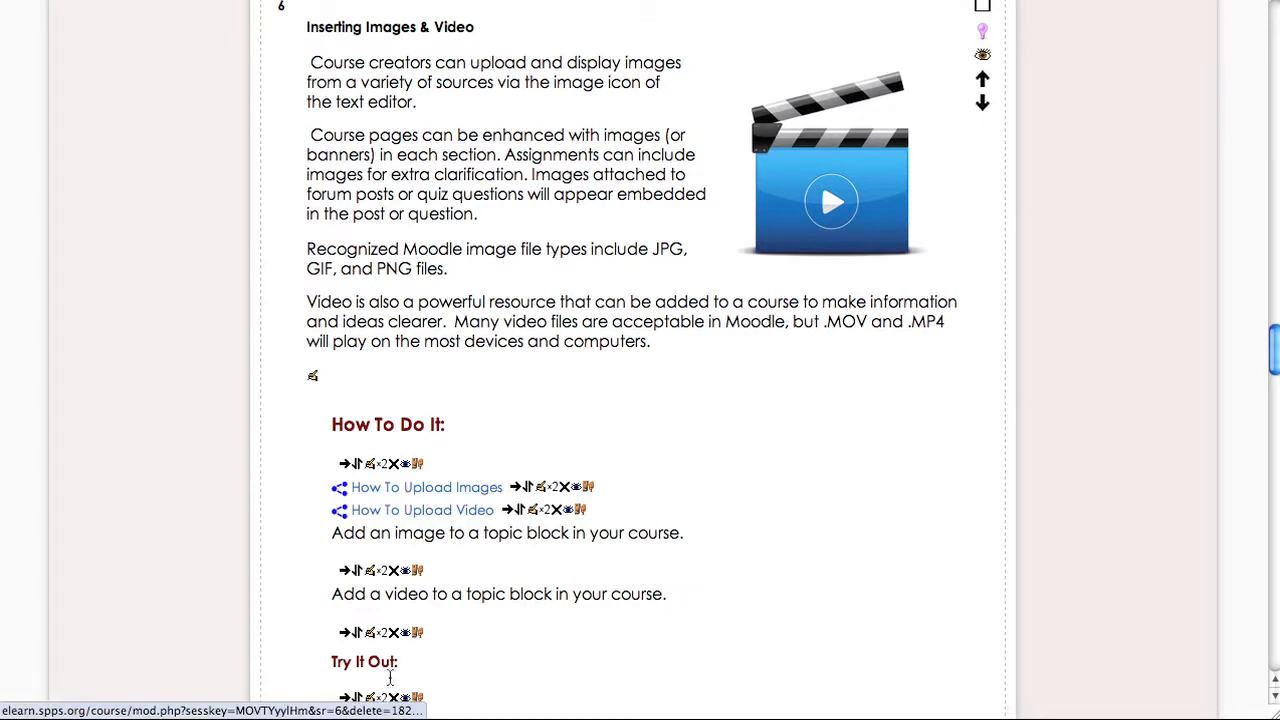
{"action": "scroll", "coordinate": [391, 684], "scroll_direction": "down", "scroll_amount": 1}
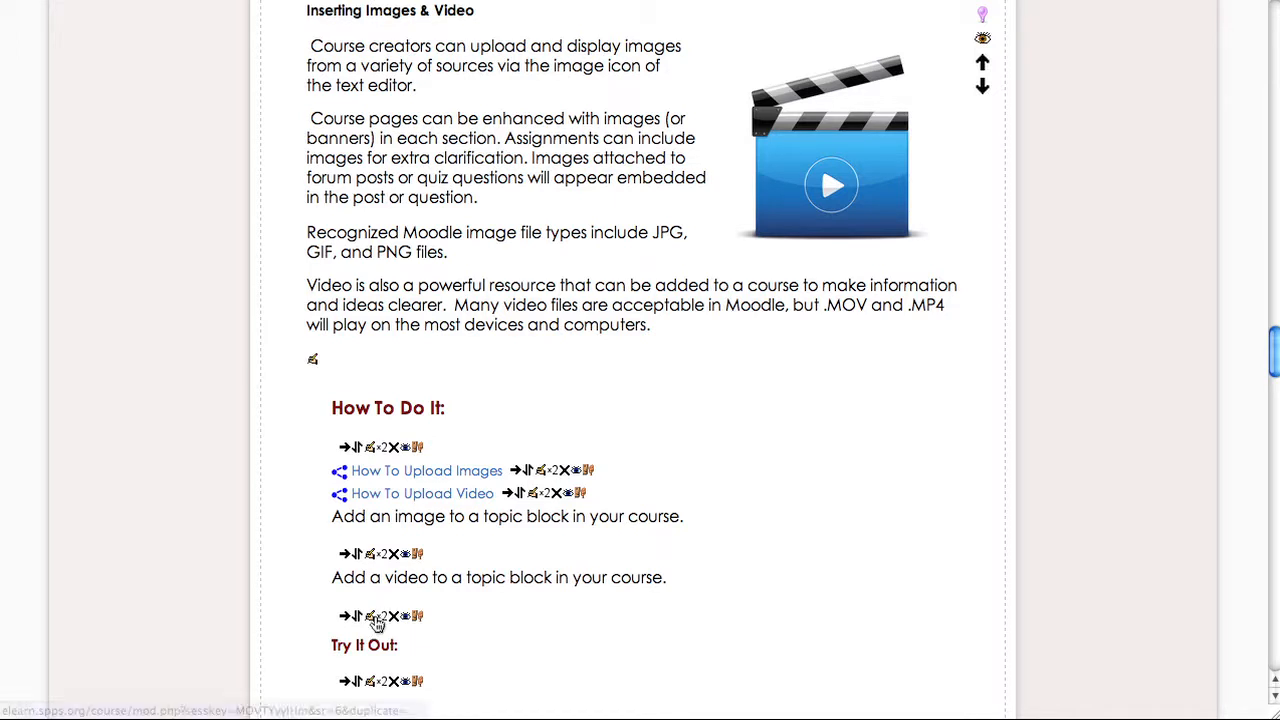
- Move the 'Try It Out:' label to just below the How To Upload Video link
{"action": "left_click", "coordinate": [358, 684]}
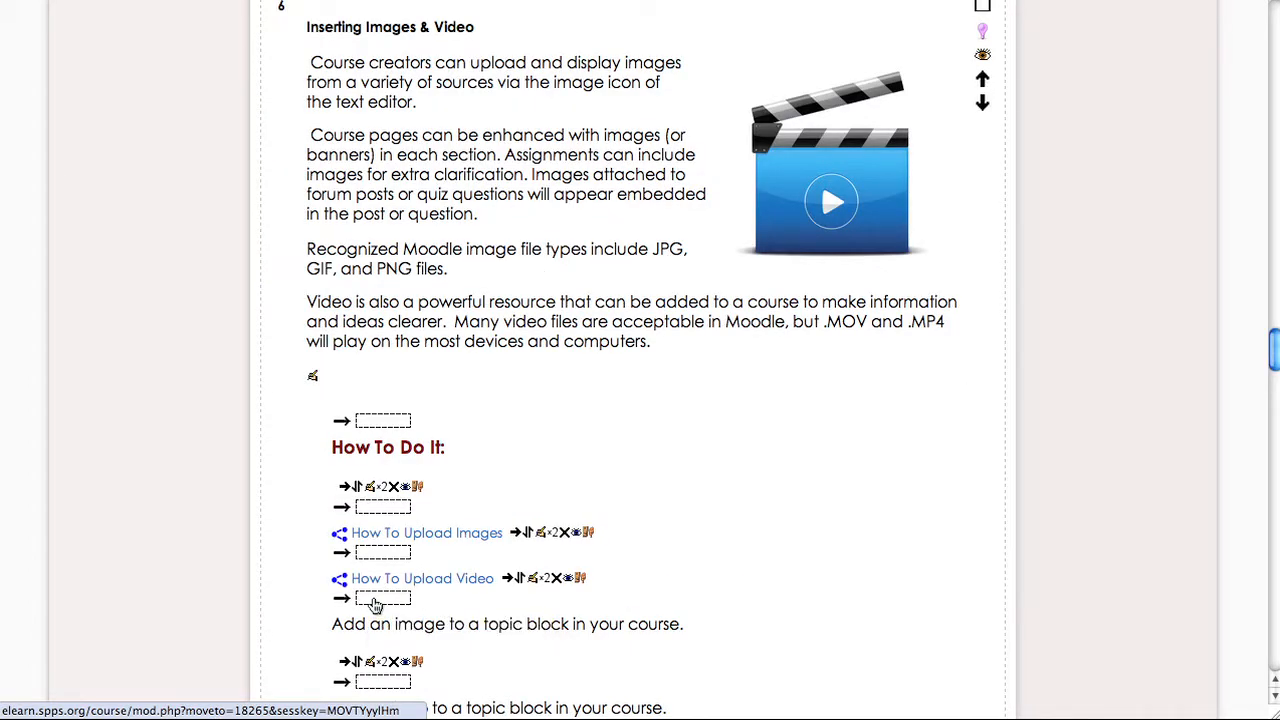
{"action": "left_click", "coordinate": [375, 606]}
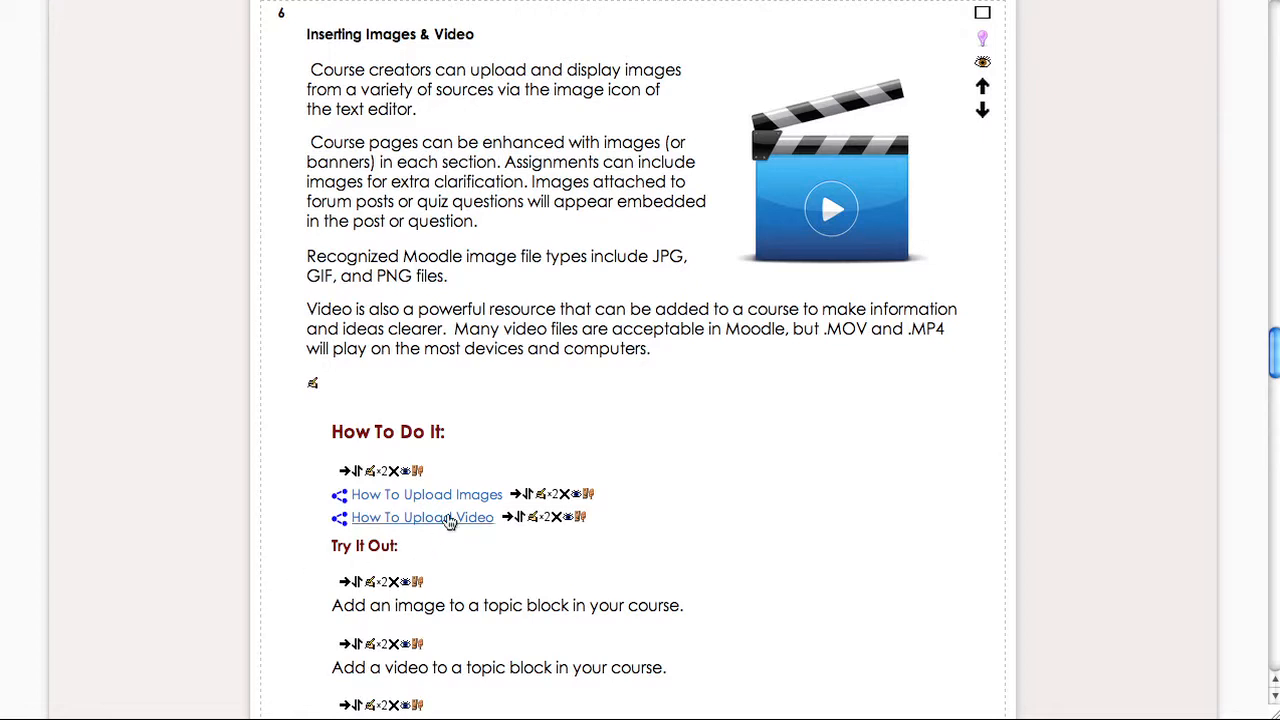
- Indent the How To Upload Images and How To Upload Video links two levels each
{"action": "left_click", "coordinate": [519, 503]}
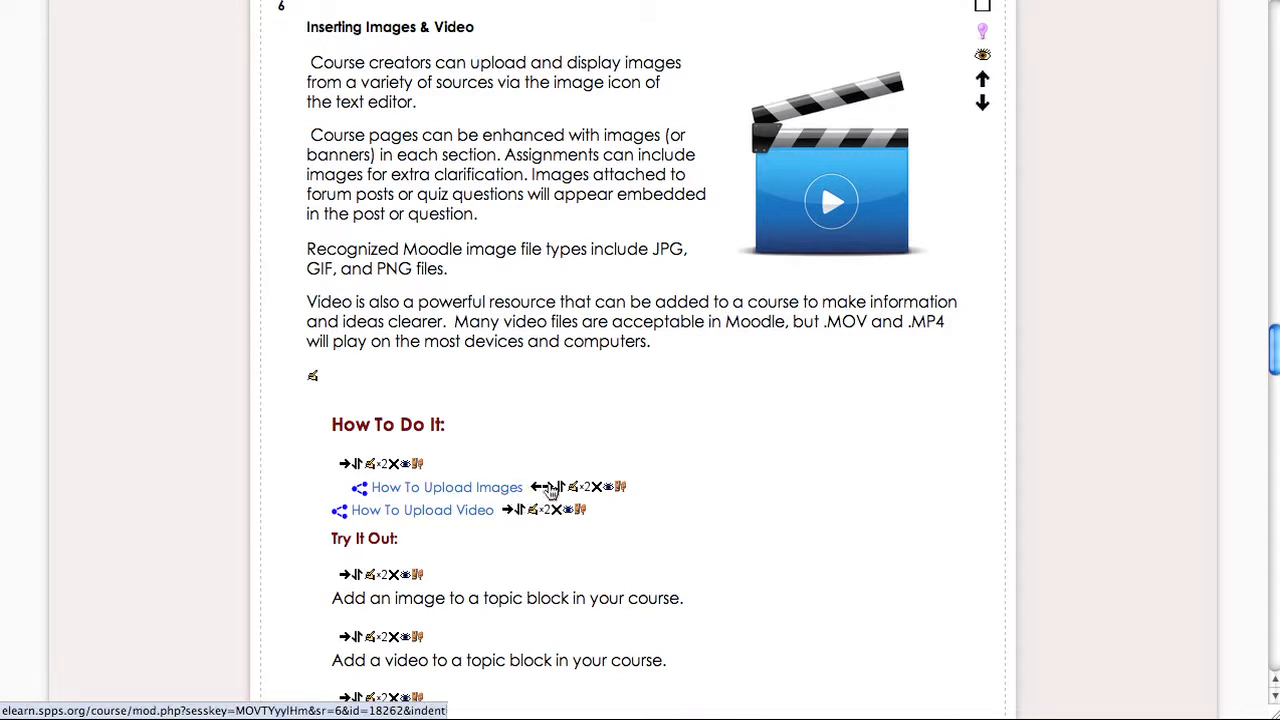
{"action": "left_click", "coordinate": [550, 490]}
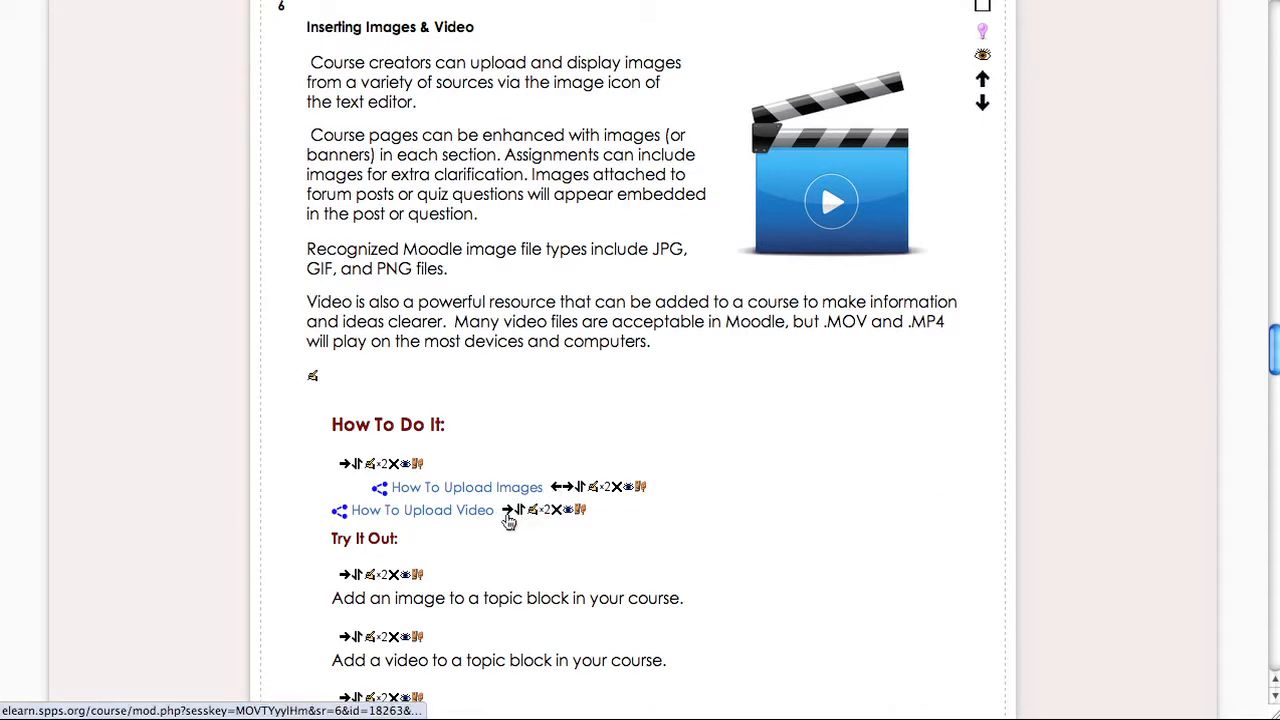
{"action": "left_click", "coordinate": [507, 510]}
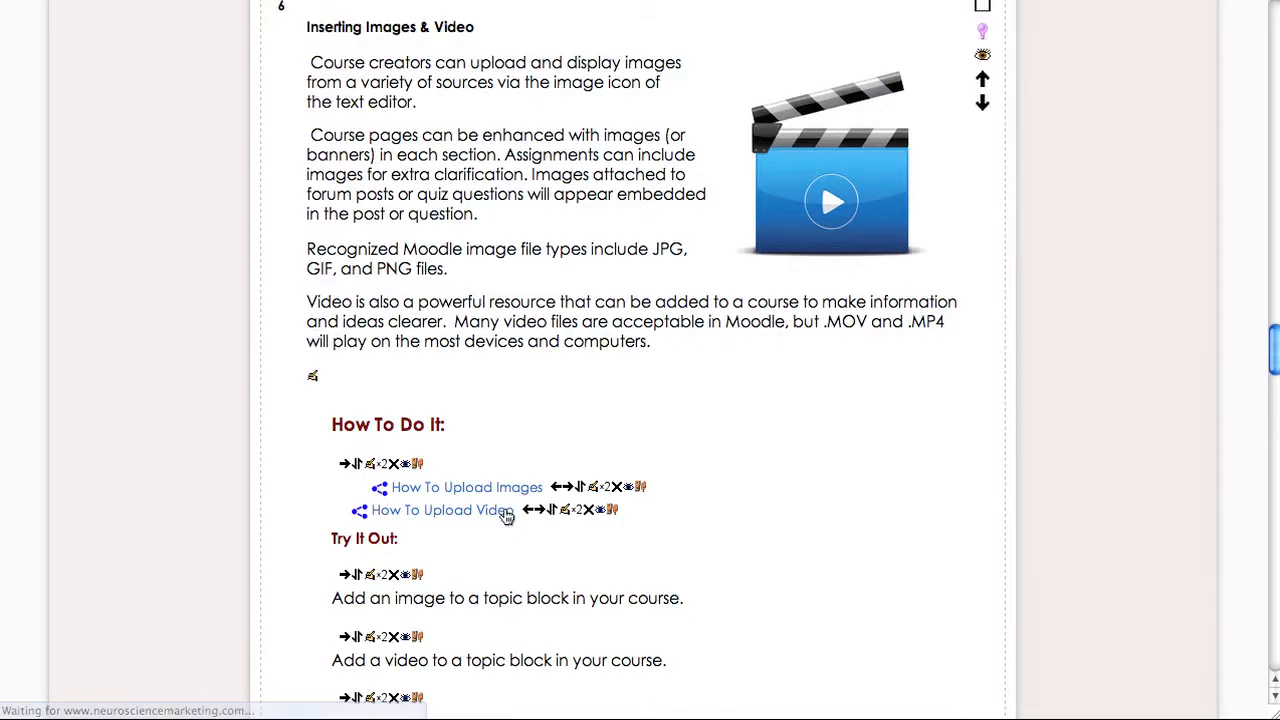
{"action": "left_click", "coordinate": [538, 511]}
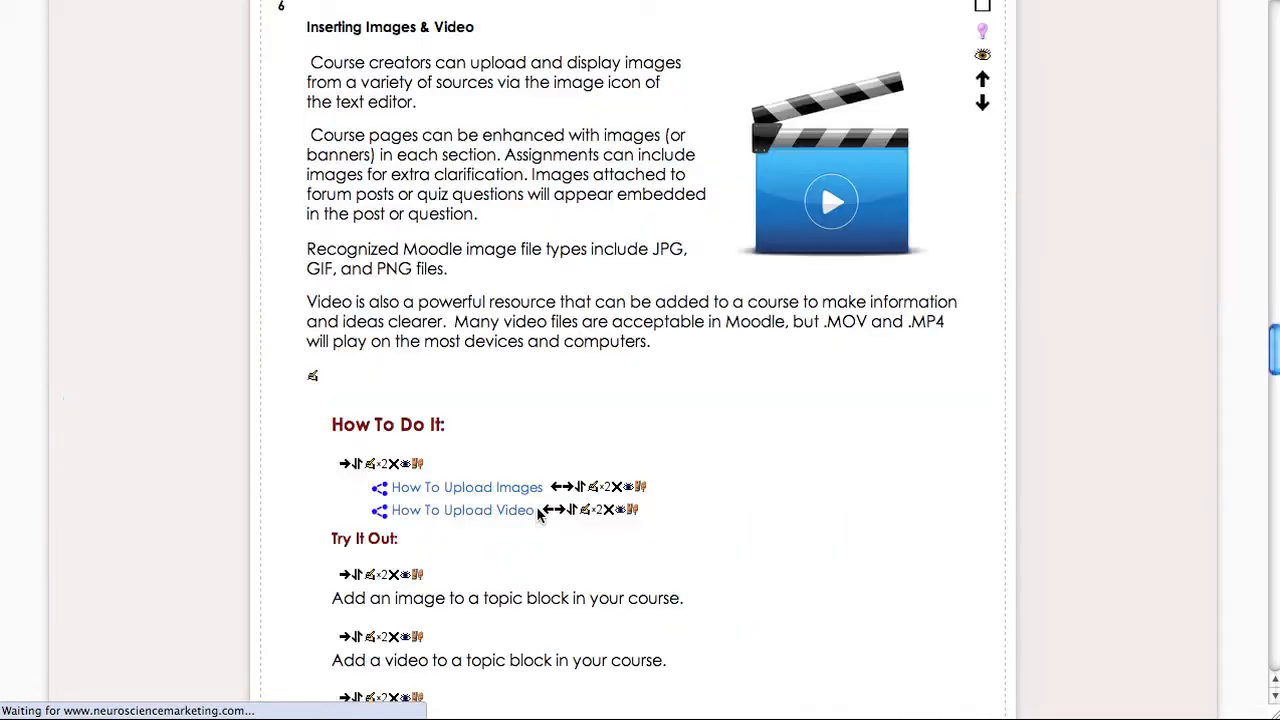
- Indent the 'Add an image' and 'Add a video' text labels two levels each under 'Try It Out:'
{"action": "scroll", "coordinate": [538, 513], "scroll_direction": "down", "scroll_amount": 3}
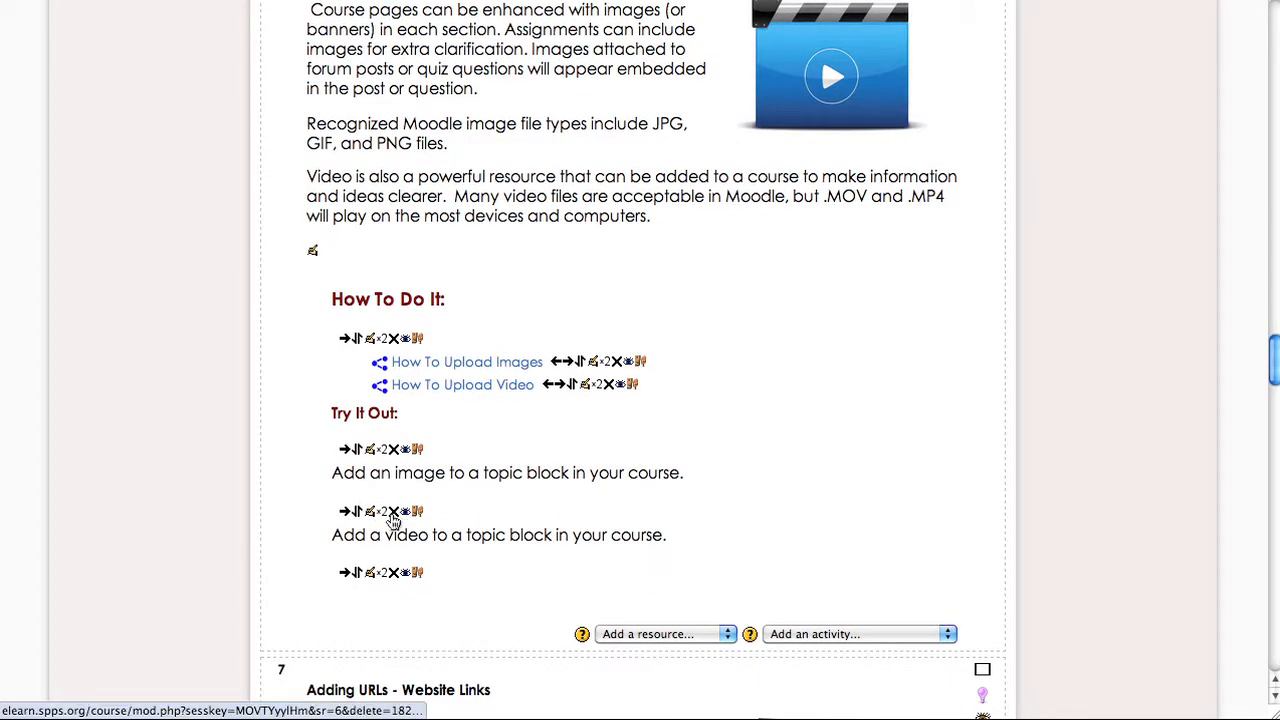
{"action": "left_click", "coordinate": [345, 516]}
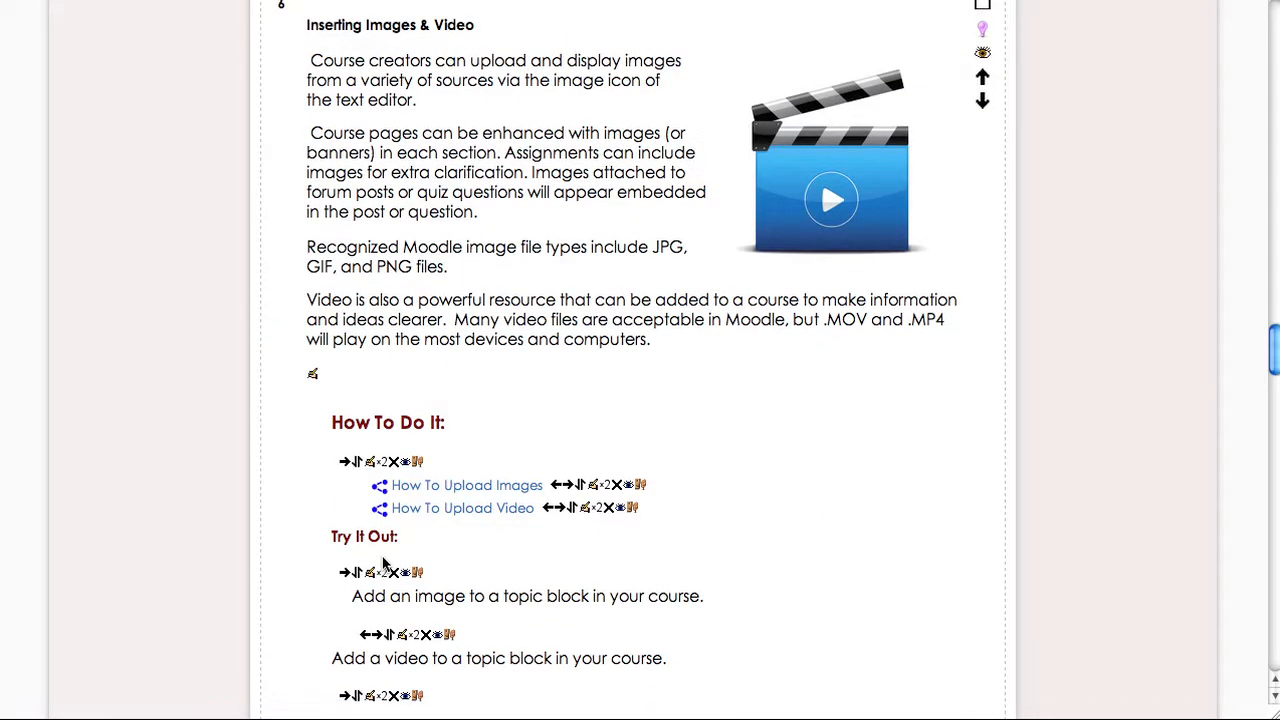
{"action": "left_click", "coordinate": [378, 639]}
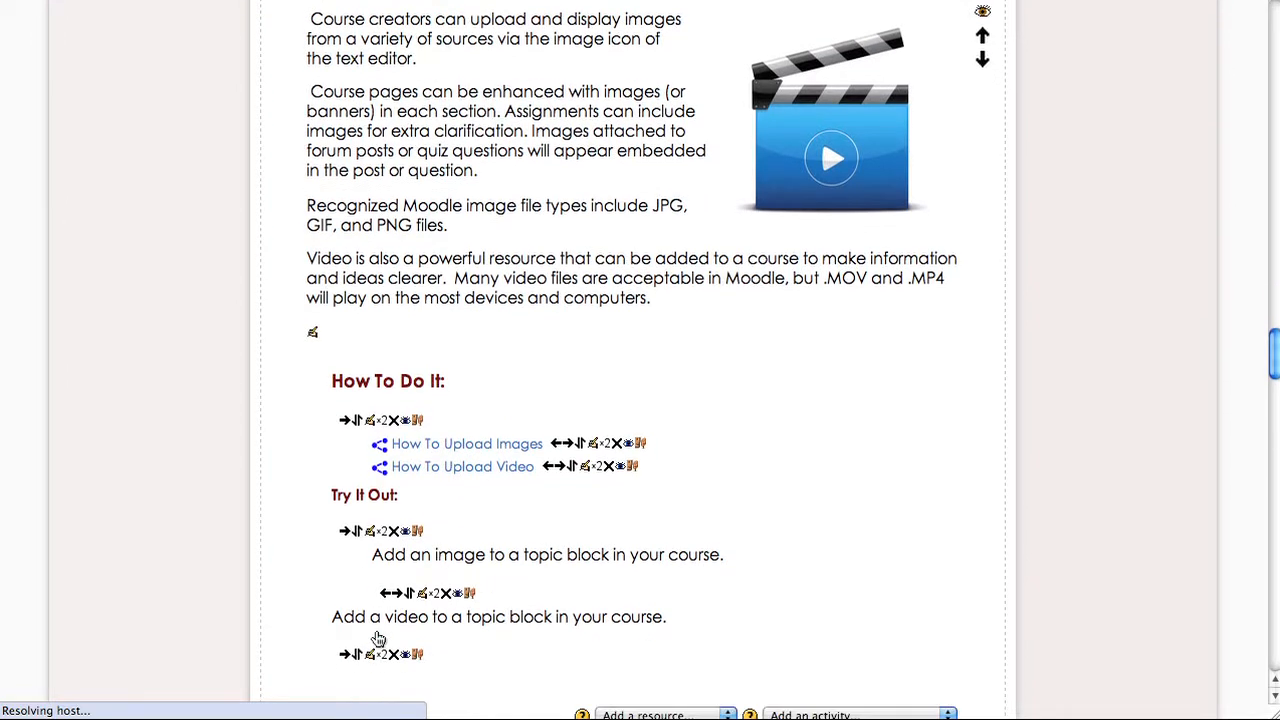
{"action": "left_click", "coordinate": [346, 656]}
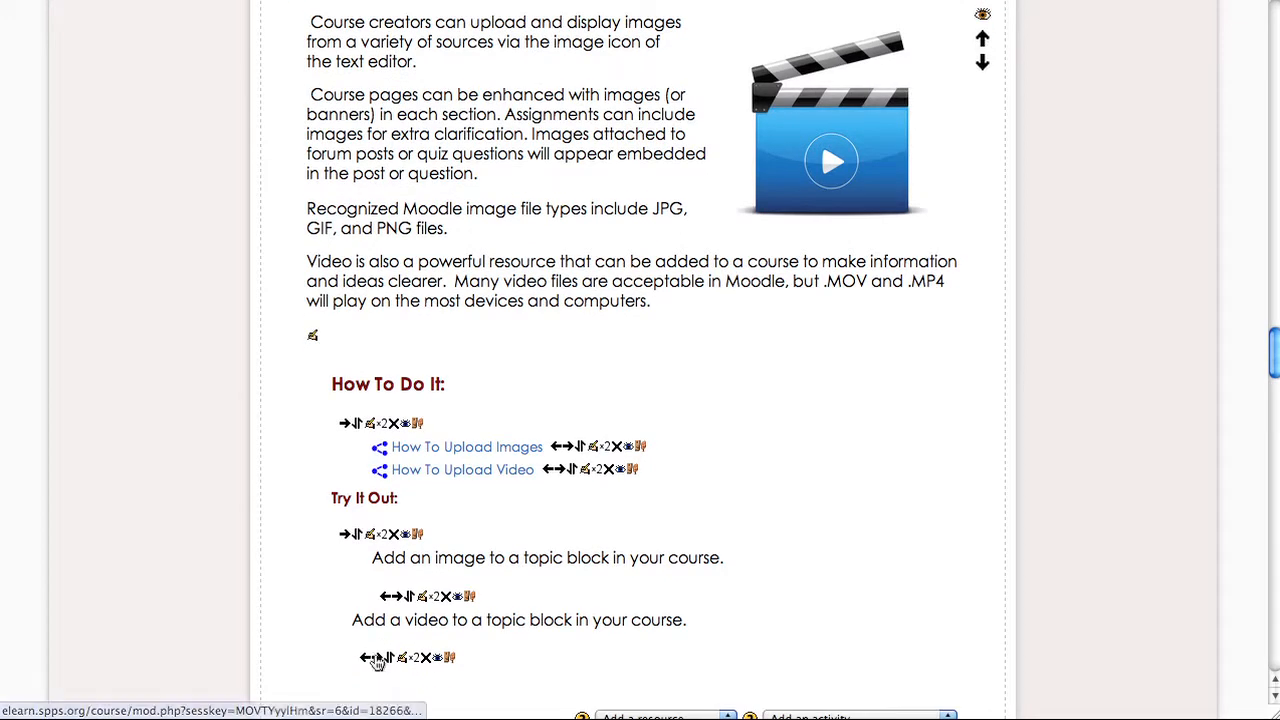
{"action": "left_click", "coordinate": [375, 658]}
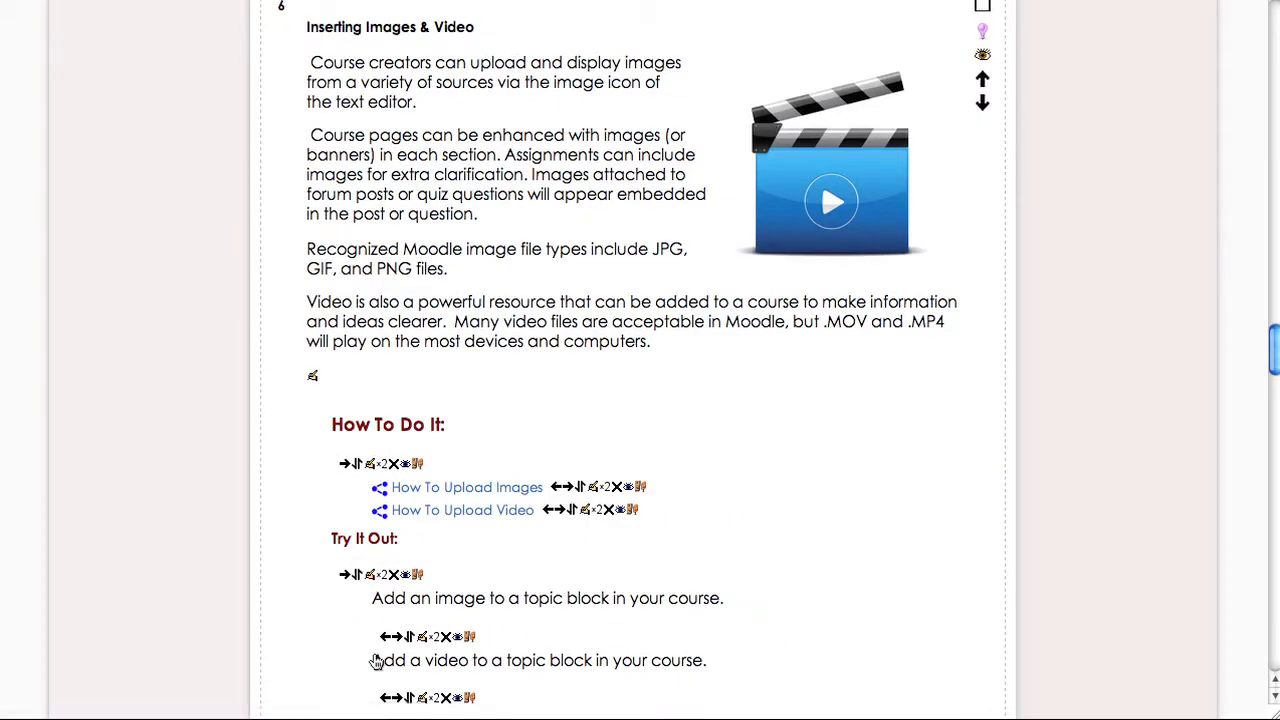
- Turn editing off for the course page
{"action": "scroll", "coordinate": [376, 661], "scroll_direction": "down", "scroll_amount": 4}
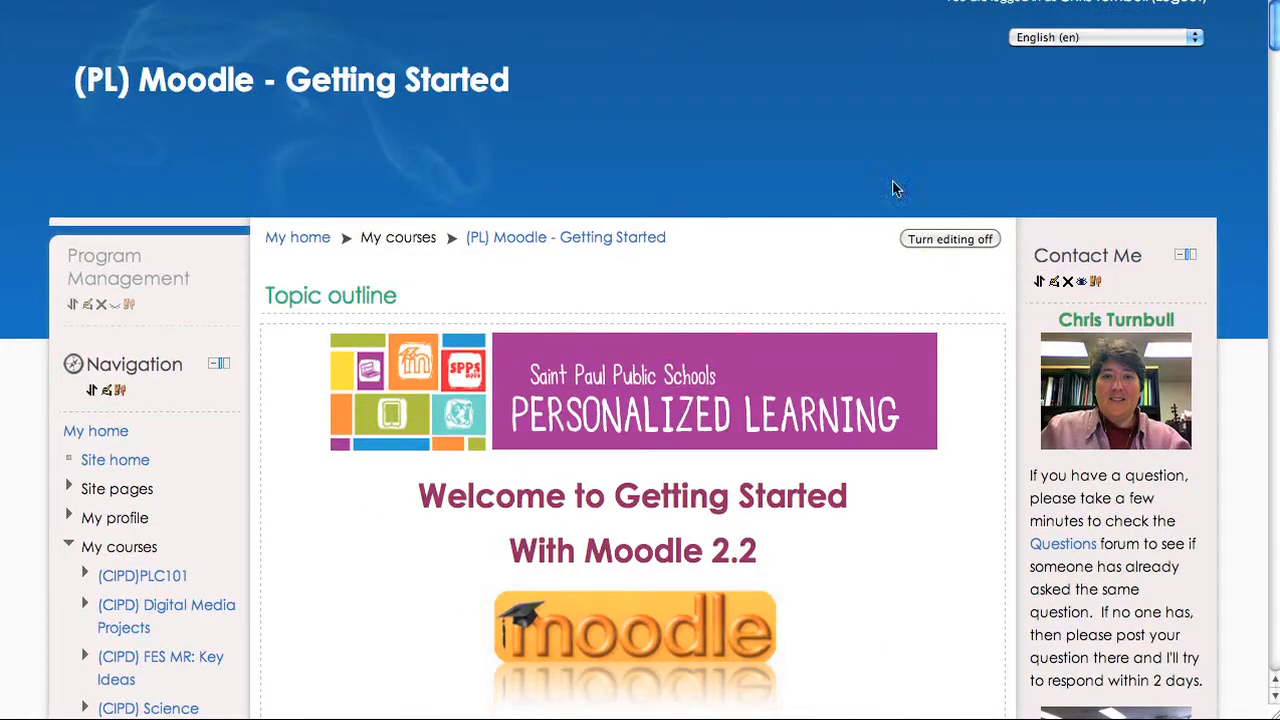
{"action": "left_click", "coordinate": [922, 245]}
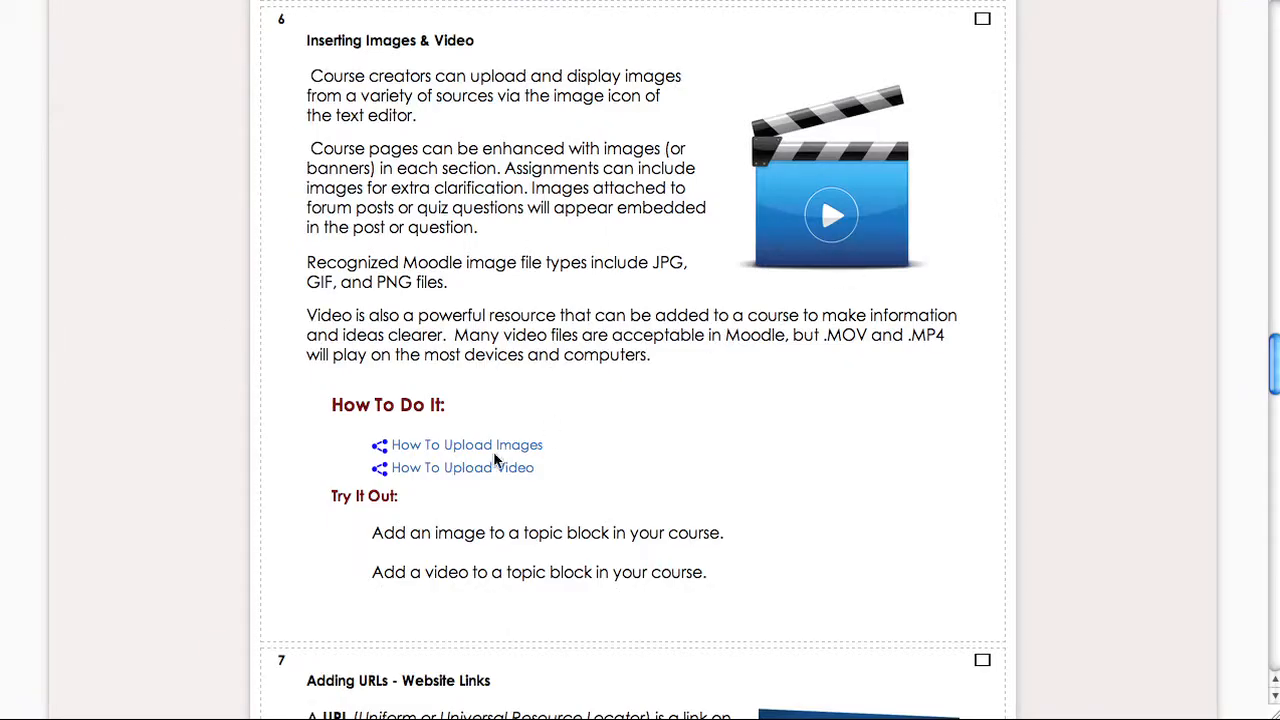
- Scroll through the course sections to review the How To Do It and Try It Out labels
{"action": "scroll", "coordinate": [286, 475], "scroll_direction": "down", "scroll_amount": 1}
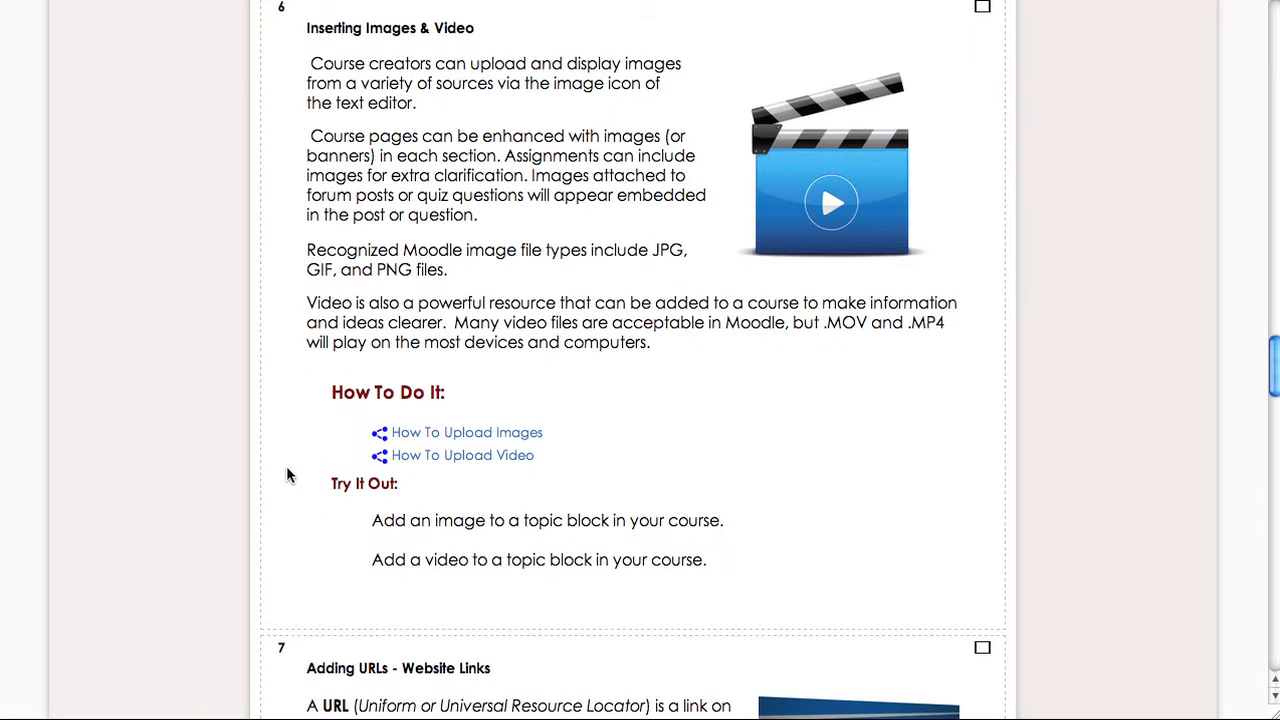
{"action": "scroll", "coordinate": [286, 475], "scroll_direction": "up", "scroll_amount": 1}
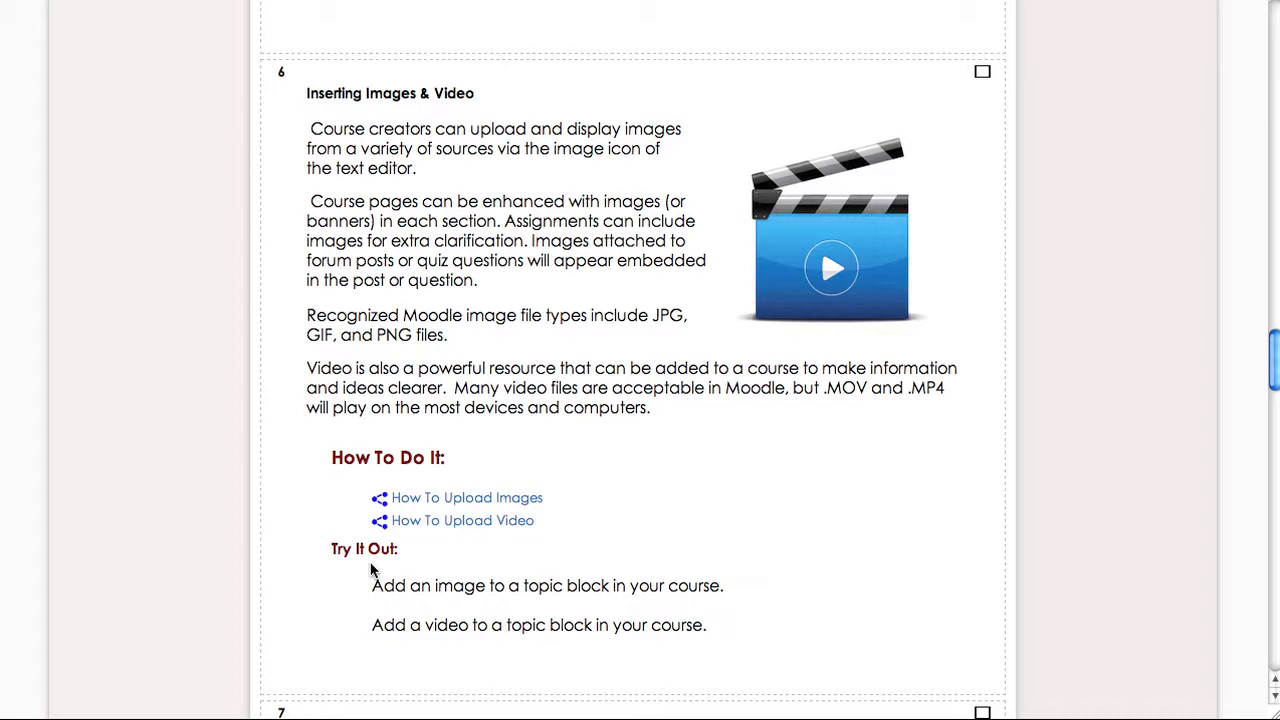
{"action": "scroll", "coordinate": [370, 570], "scroll_direction": "up", "scroll_amount": 6}
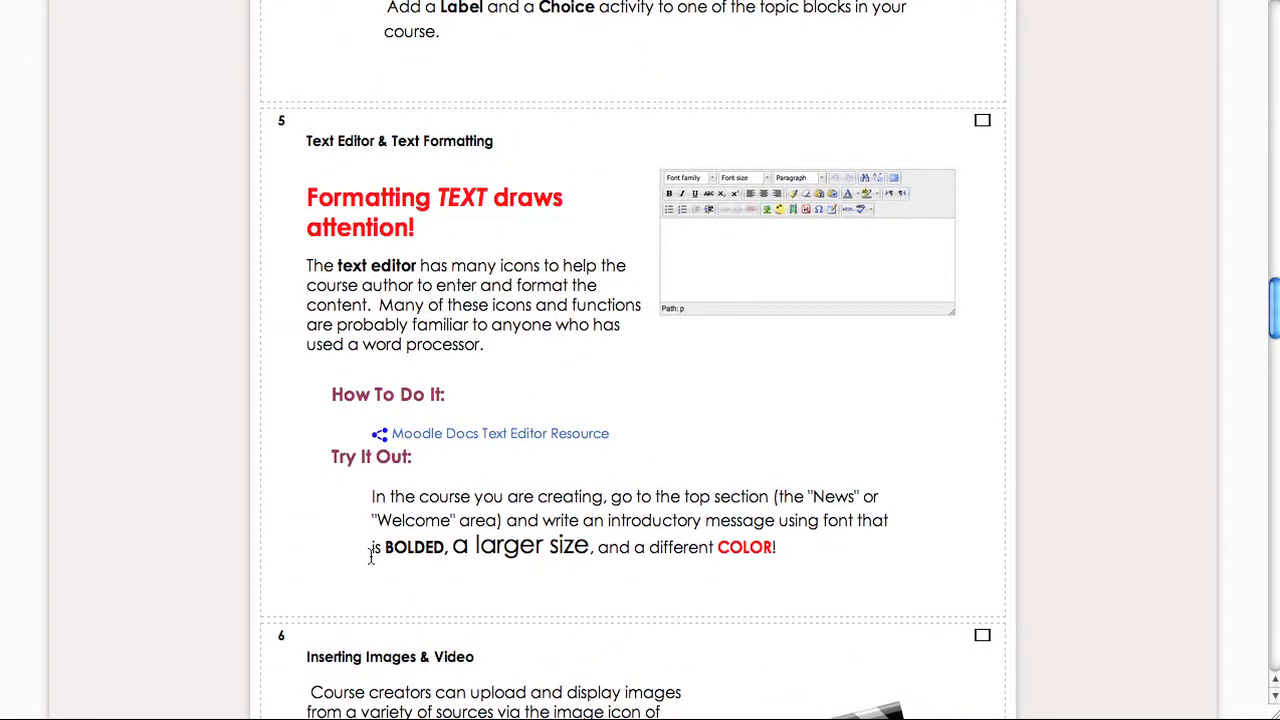
{"action": "scroll", "coordinate": [370, 555], "scroll_direction": "up", "scroll_amount": 5}
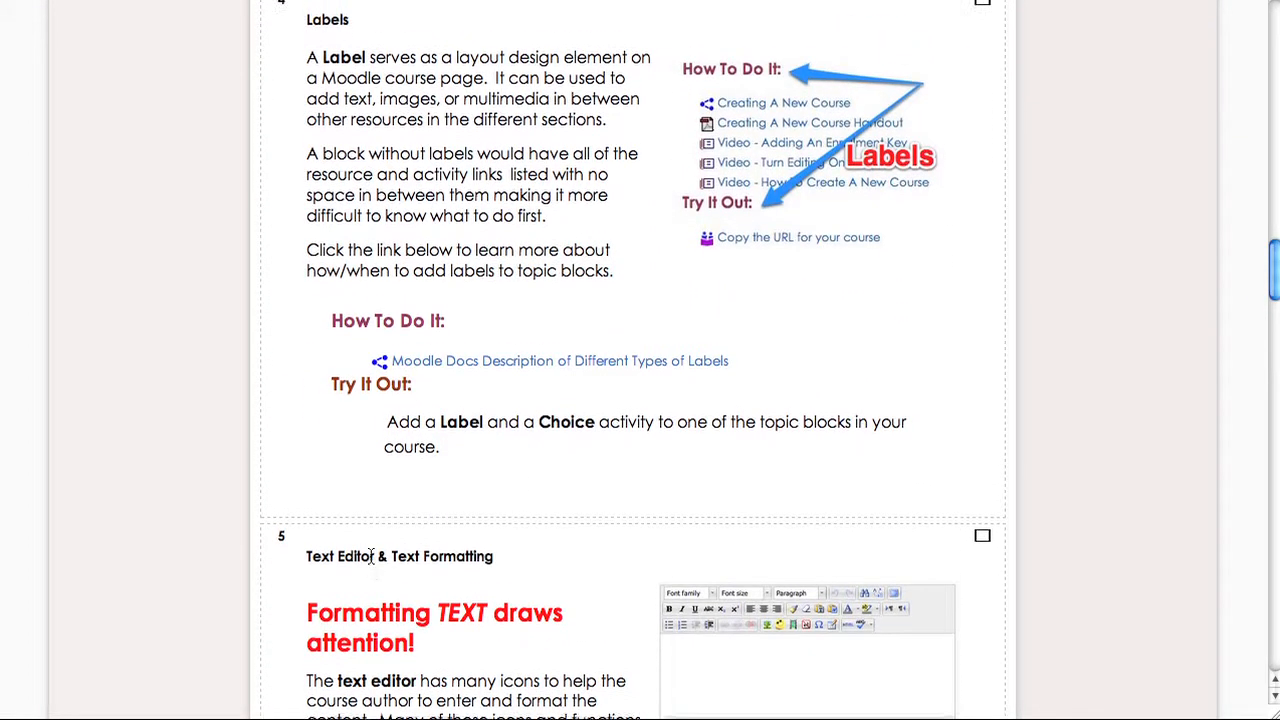
{"action": "scroll", "coordinate": [372, 556], "scroll_direction": "up", "scroll_amount": 3}
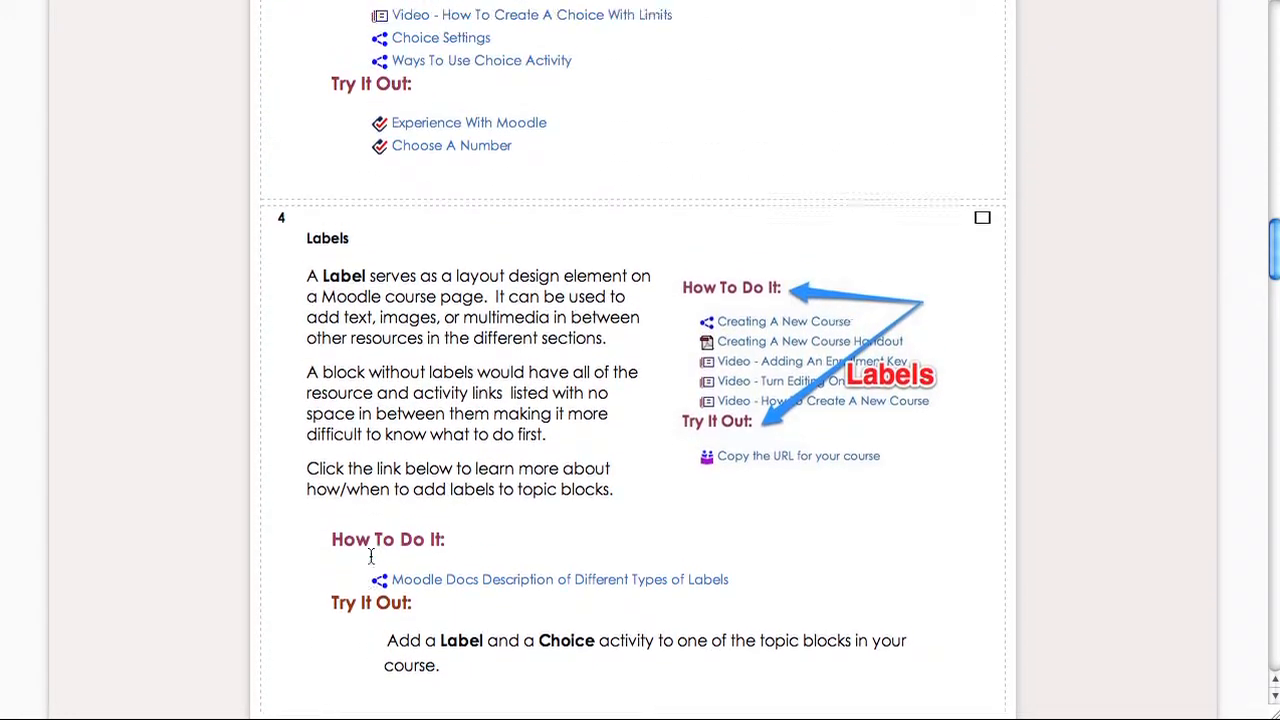
{"action": "scroll", "coordinate": [371, 556], "scroll_direction": "up", "scroll_amount": 4}
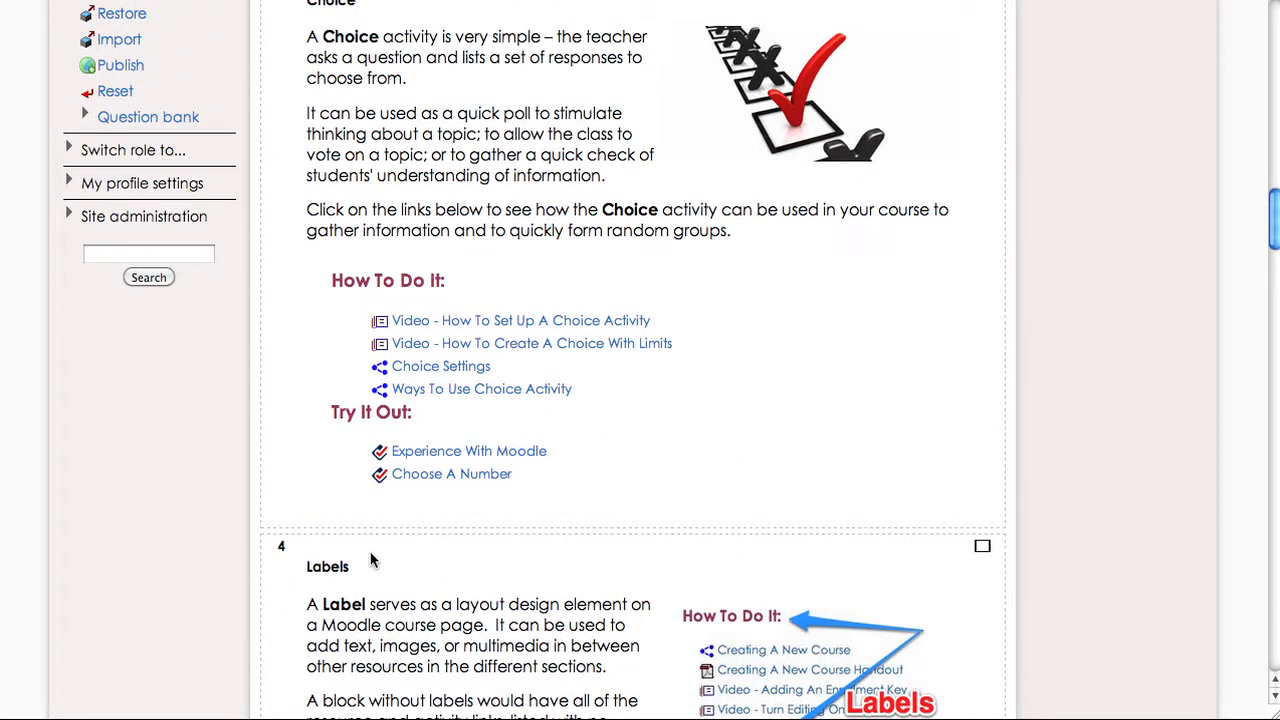